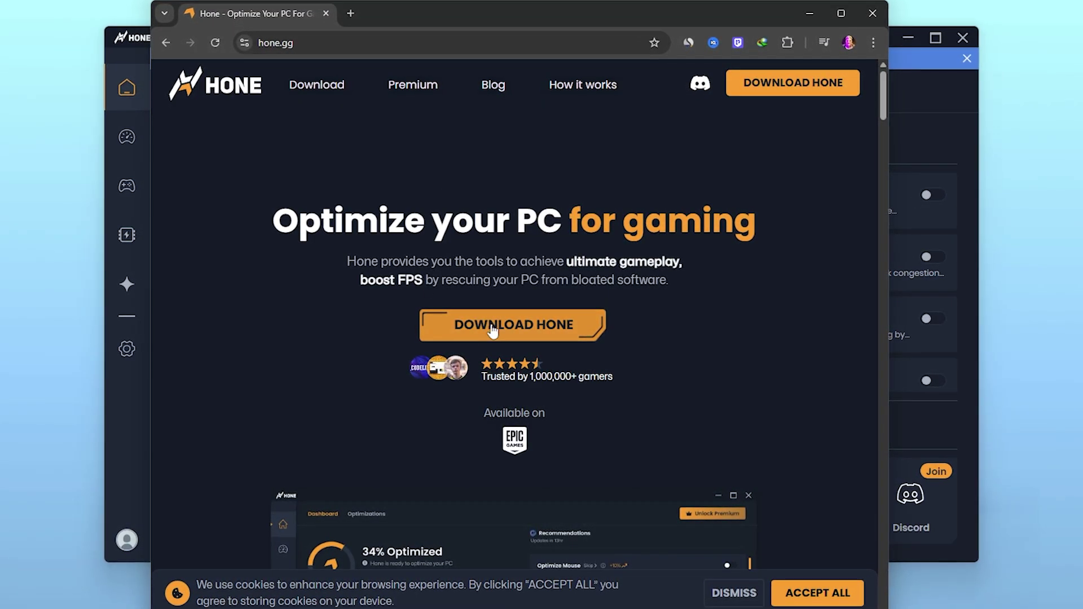
# Look over the Hone website's feature overview.
pyautogui.scroll(-3, 318, 322)
pyautogui.scroll(-2, 316, 320)
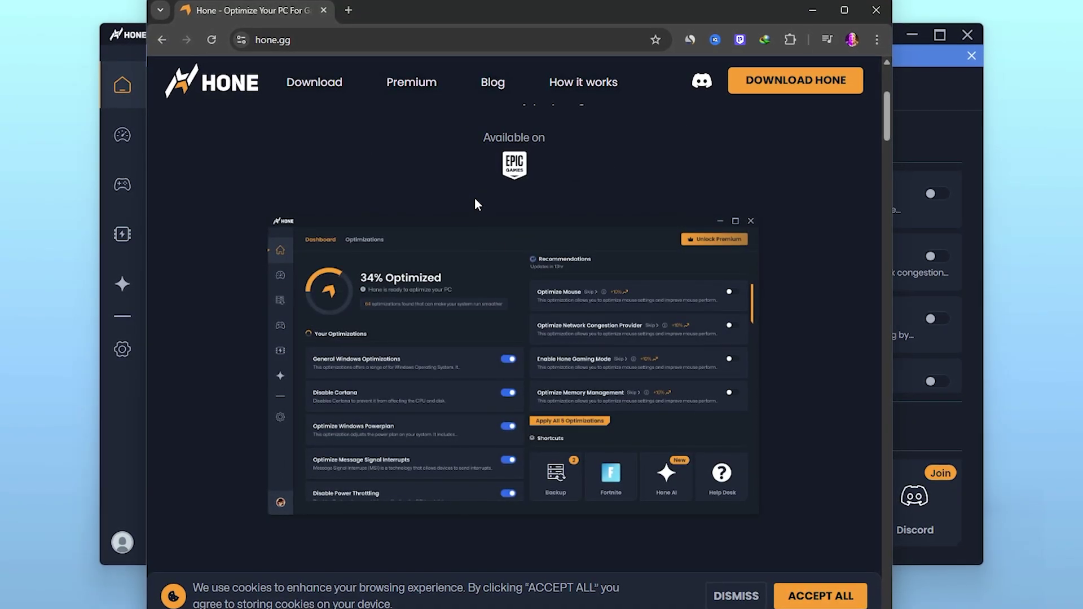
pyautogui.scroll(-10, 482, 198)
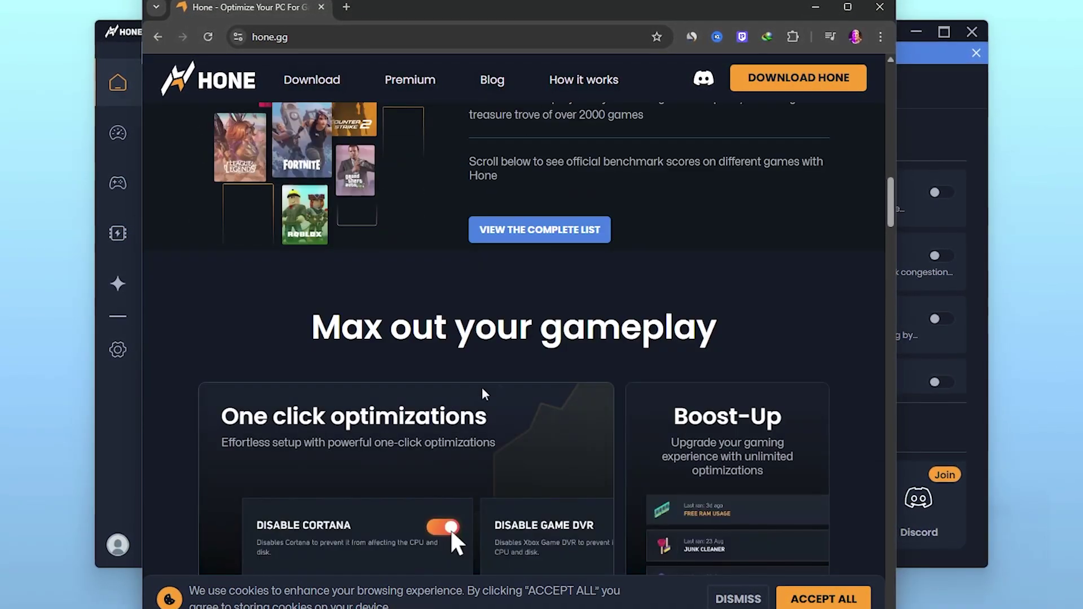
pyautogui.scroll(15, 530, 401)
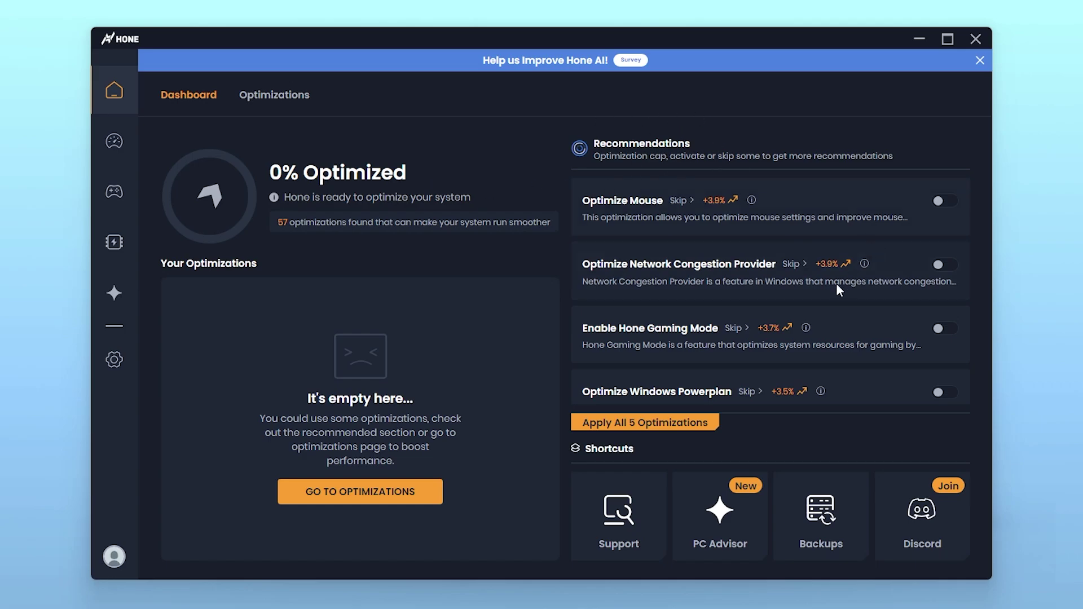
# Show the general optimizations filtered to the System category and review the available entries.
pyautogui.scroll(-2, 836, 284)
pyautogui.scroll(2, 779, 305)
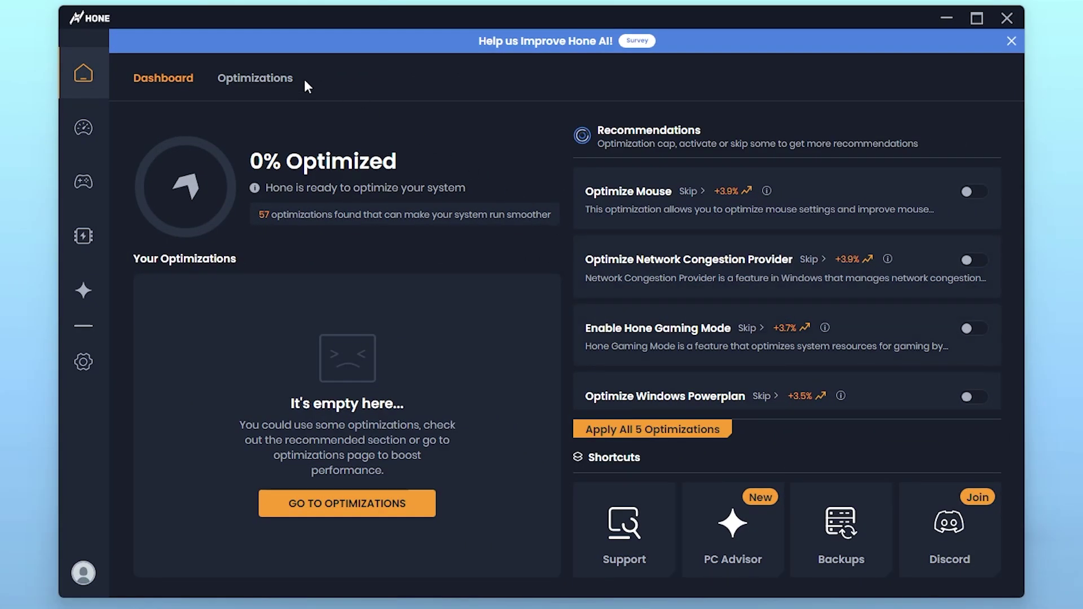
pyautogui.click(260, 79)
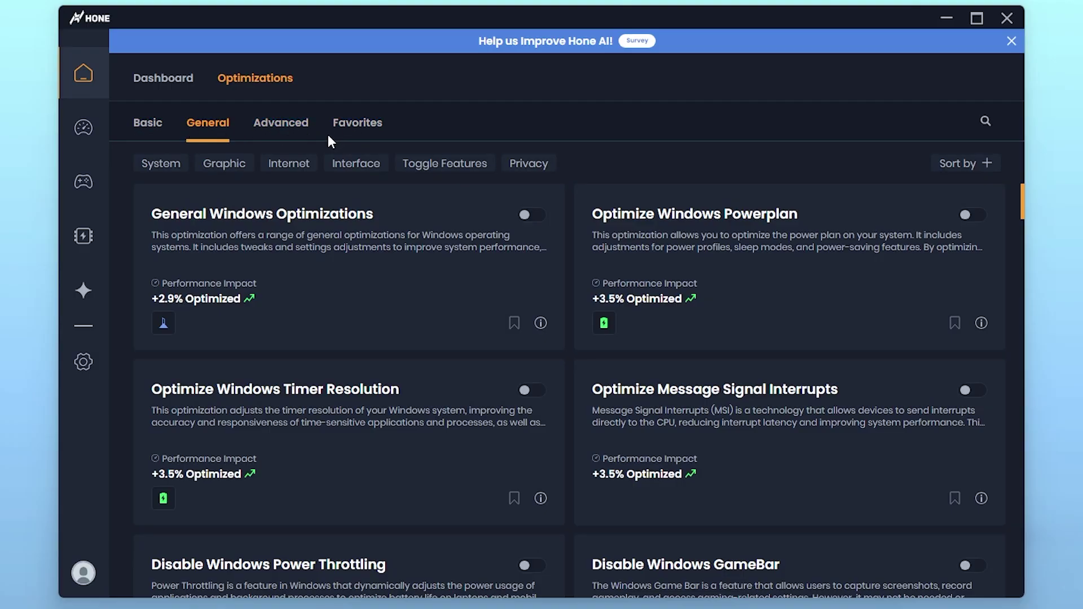
pyautogui.click(158, 167)
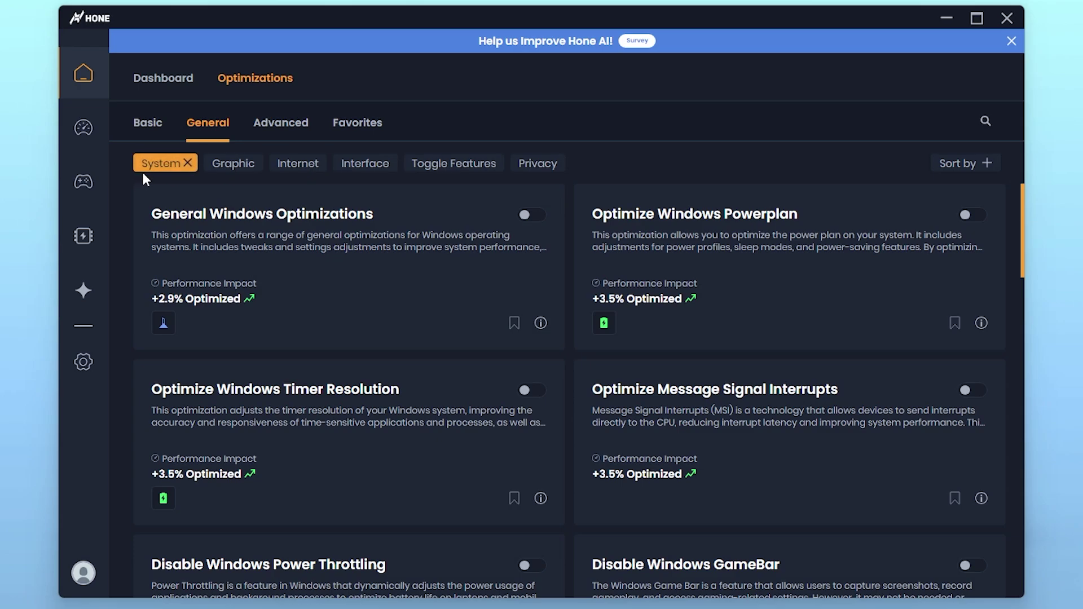
pyautogui.scroll(-10, 453, 353)
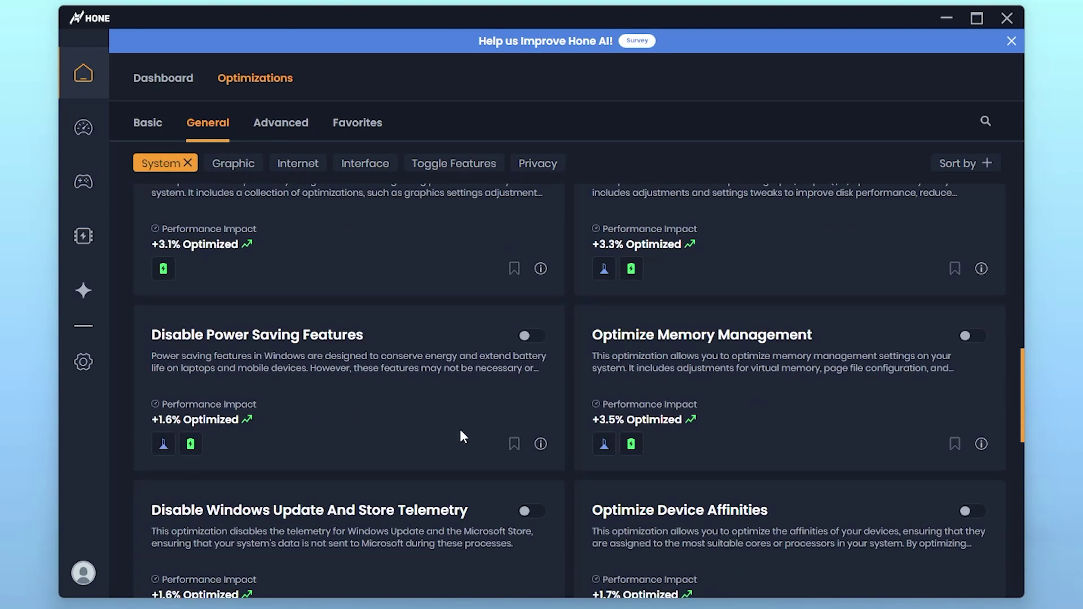
pyautogui.scroll(7, 459, 432)
pyautogui.scroll(4, 458, 440)
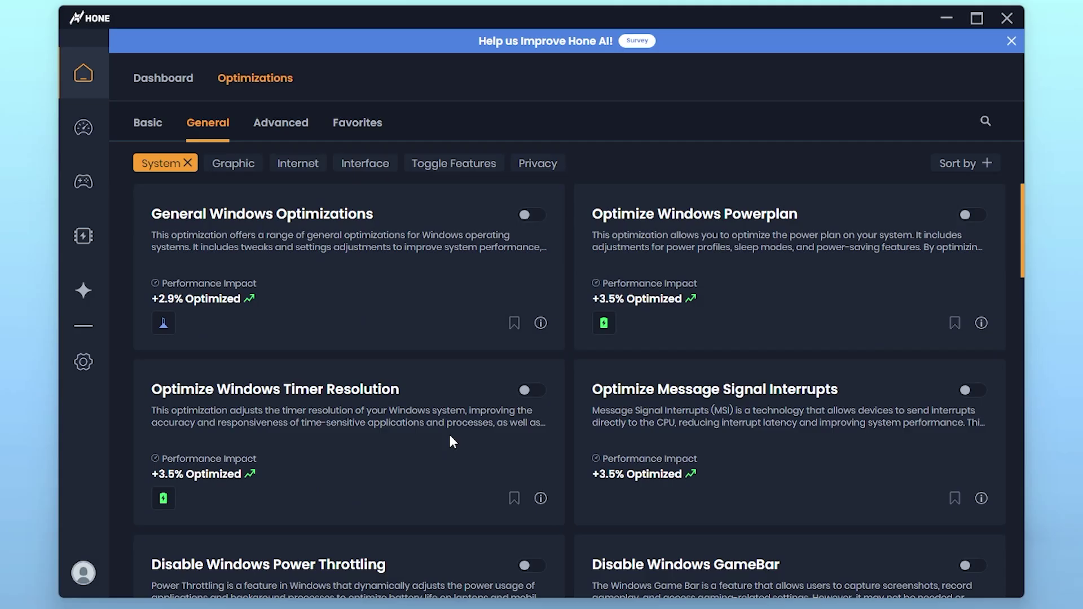
# Read the descriptions of General Windows Optimizations and Optimize Windows Powerplan and enable both.
pyautogui.moveTo(541, 321)
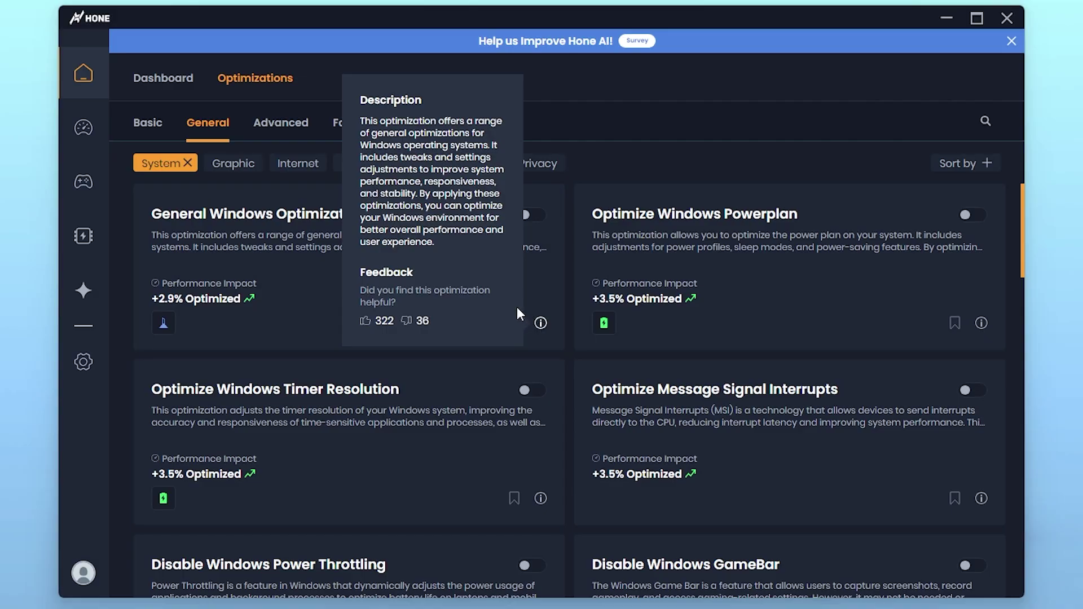
pyautogui.click(532, 216)
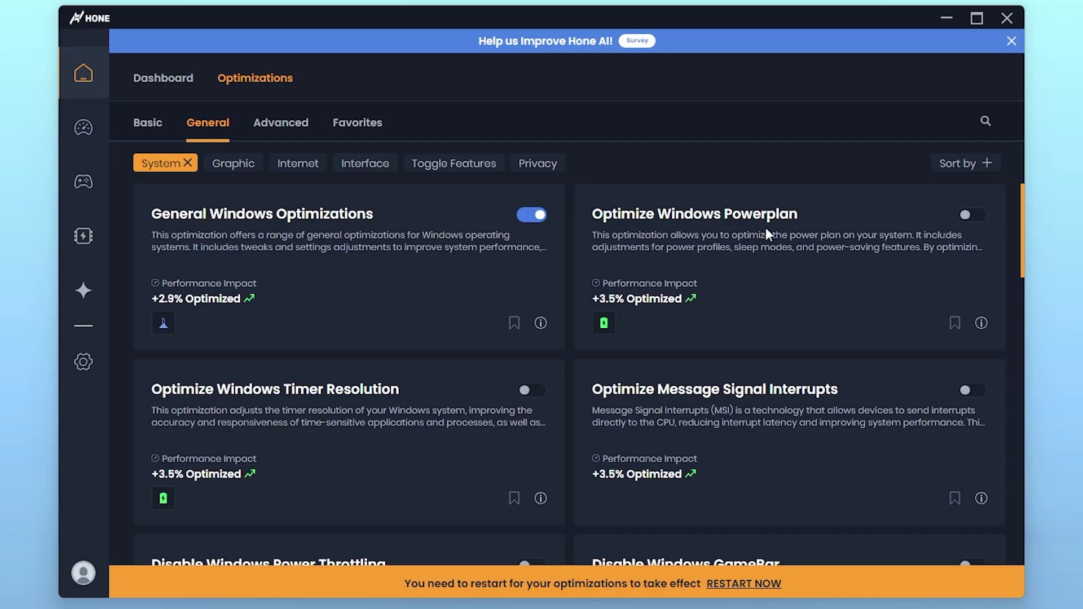
pyautogui.moveTo(982, 324)
pyautogui.click(972, 216)
# Enable Optimize Windows Timer Resolution and Disable Windows Power Throttling.
pyautogui.scroll(-3, 347, 390)
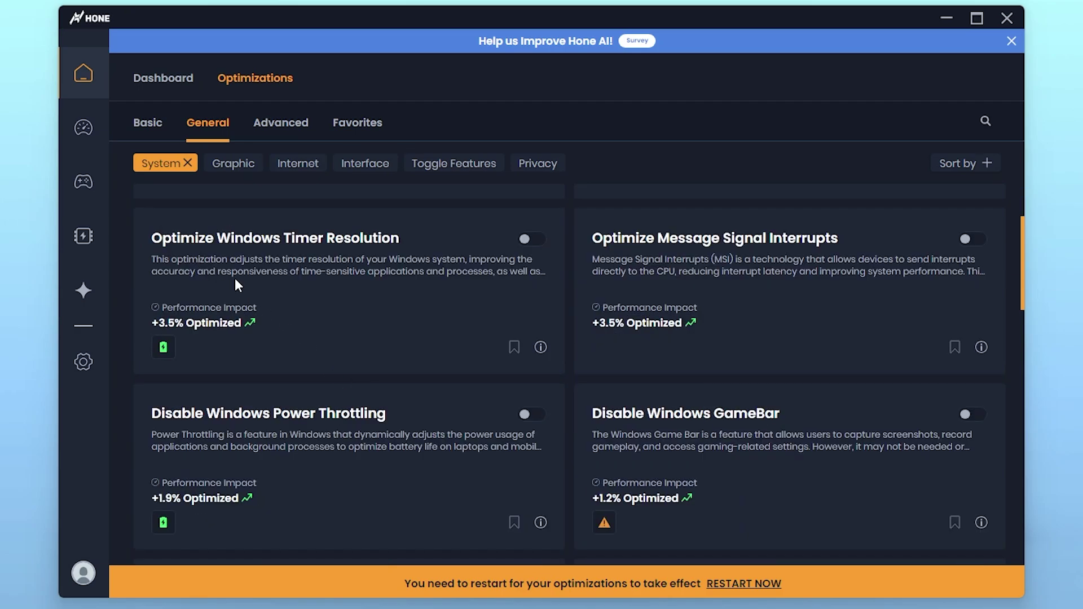
pyautogui.click(534, 242)
pyautogui.moveTo(539, 345)
pyautogui.scroll(-1, 338, 412)
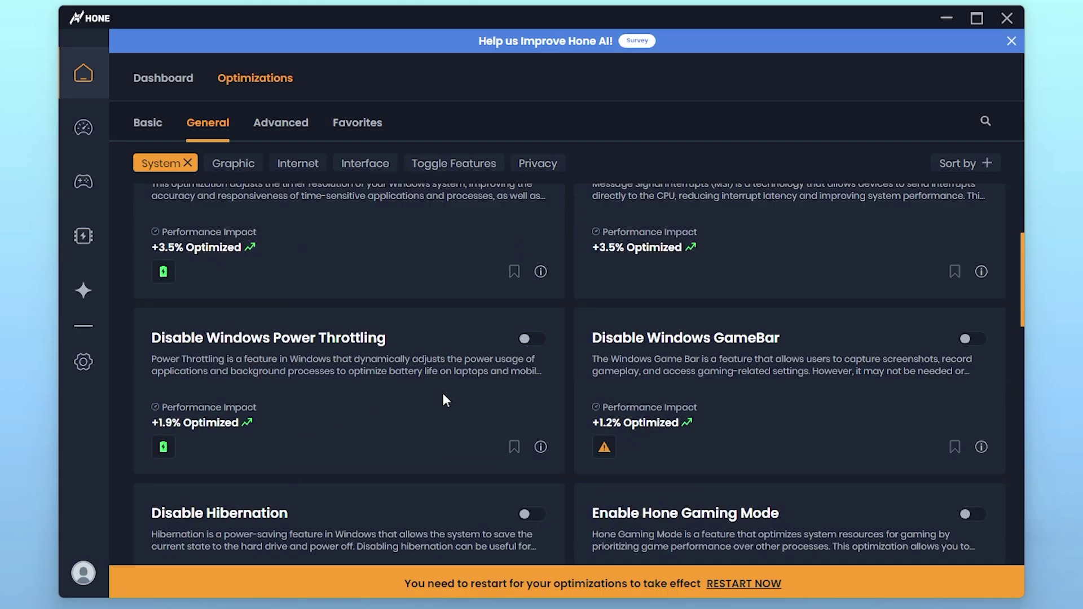
pyautogui.click(533, 340)
# Enable Disable Windows GameBar, accepting its feature-breaking warning and opting not to be warned again.
pyautogui.click(970, 340)
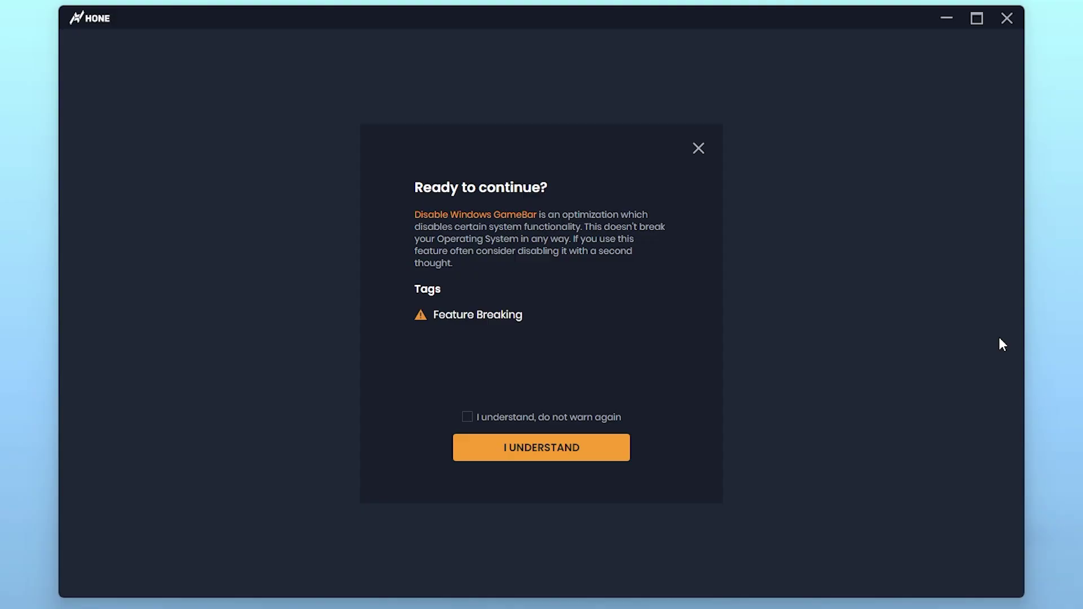
pyautogui.click(470, 417)
pyautogui.click(531, 448)
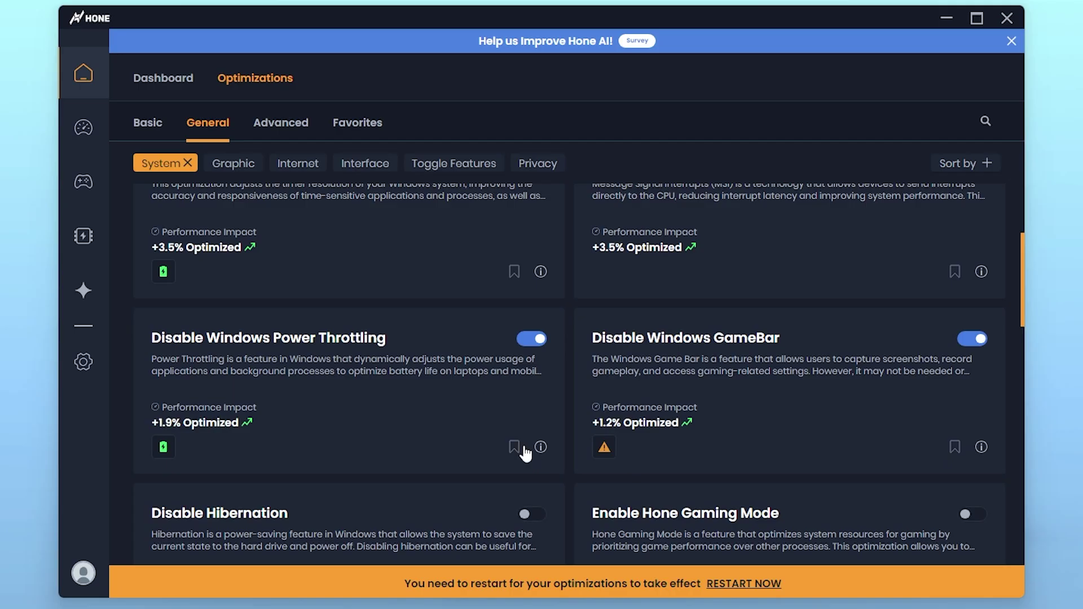
# Enable the Disable Hibernation and Enable Hone Gaming Mode optimizations.
pyautogui.scroll(-1, 525, 450)
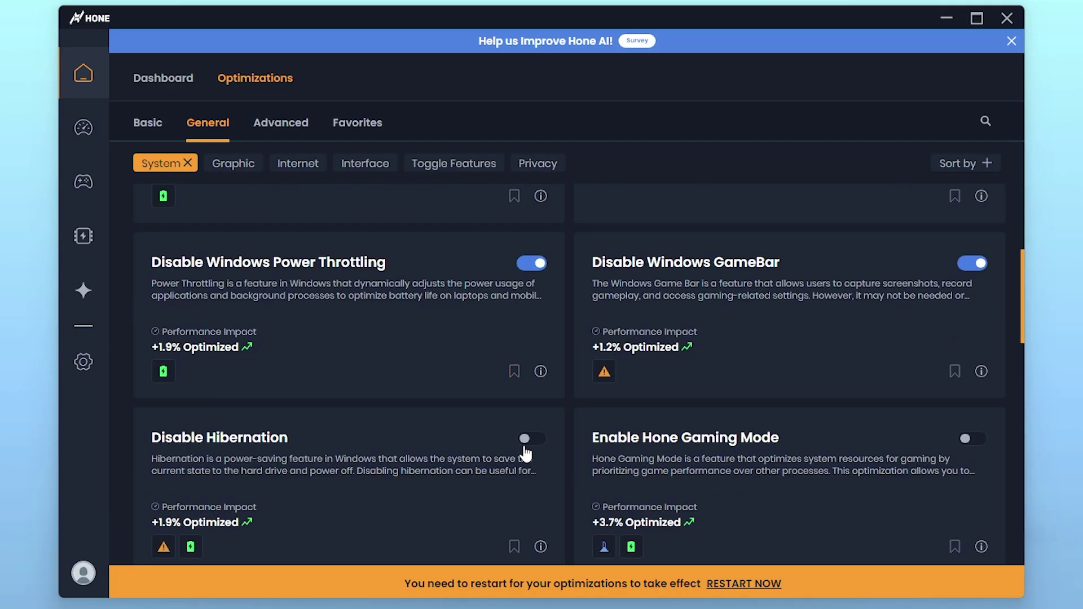
pyautogui.scroll(-3, 525, 452)
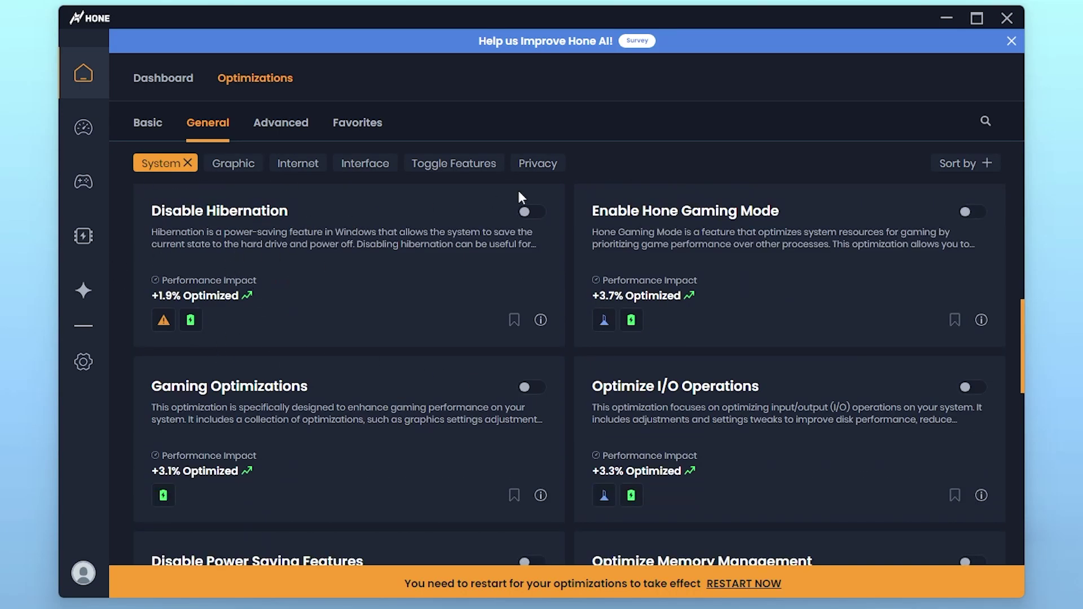
pyautogui.click(530, 214)
pyautogui.click(972, 212)
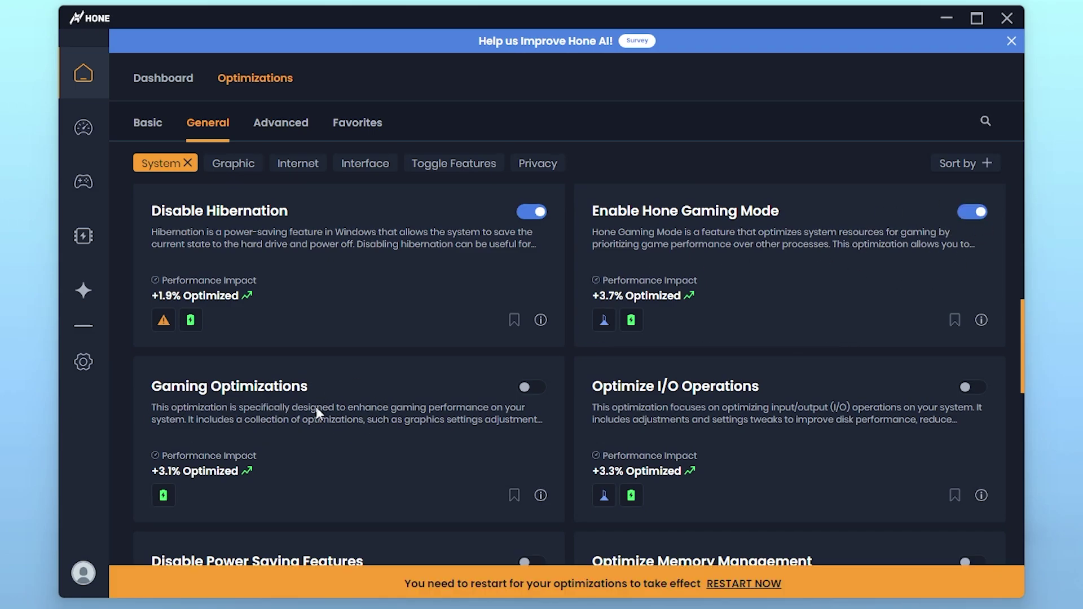
# Read the Gaming Optimizations description, and enable it along with Optimize I/O Operations.
pyautogui.moveTo(540, 500)
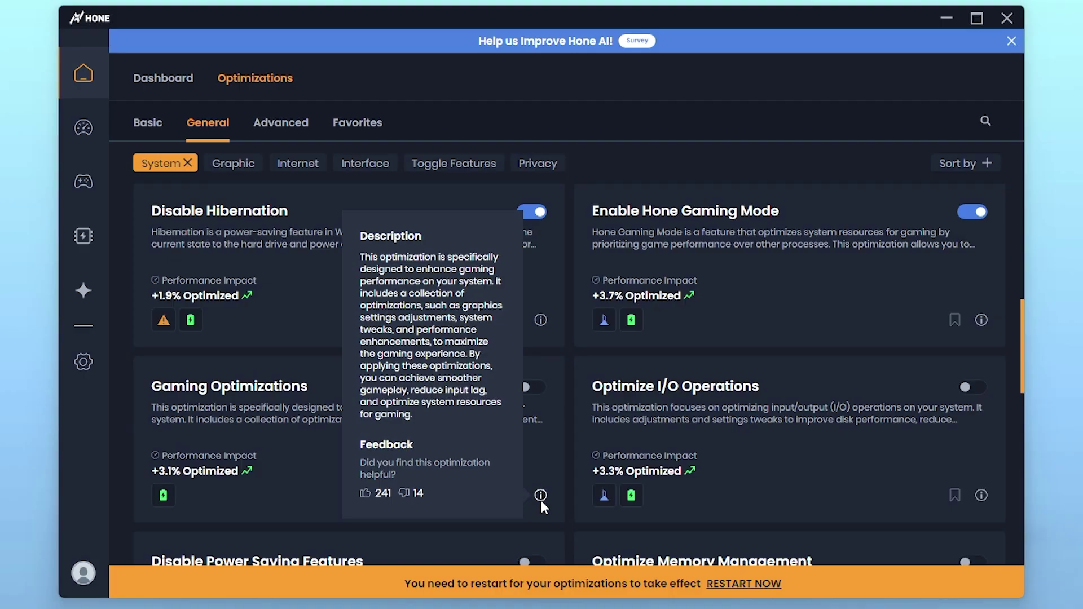
pyautogui.click(530, 389)
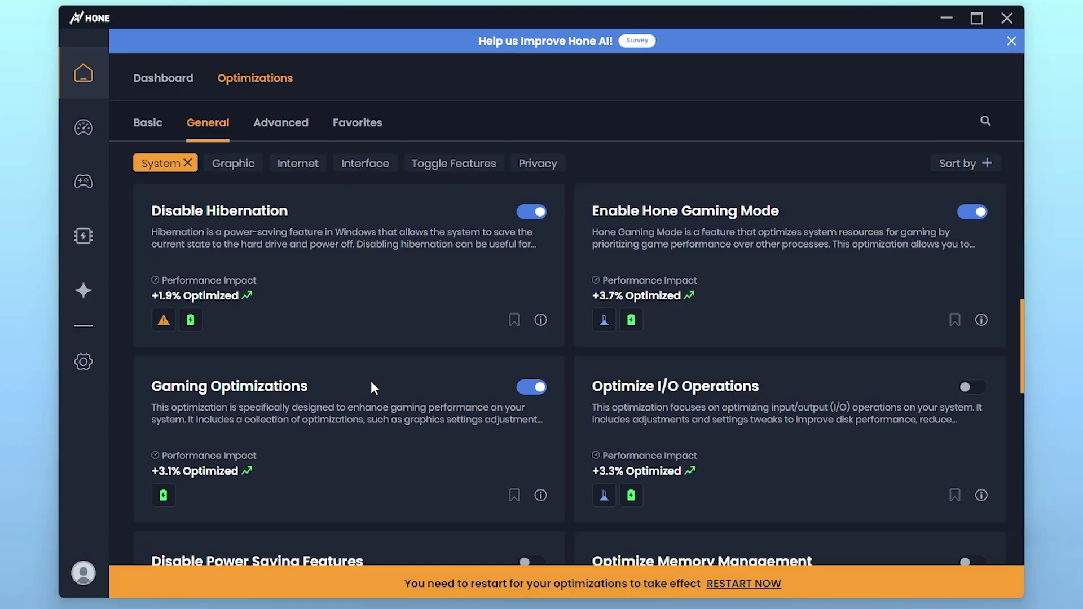
pyautogui.scroll(-3, 690, 391)
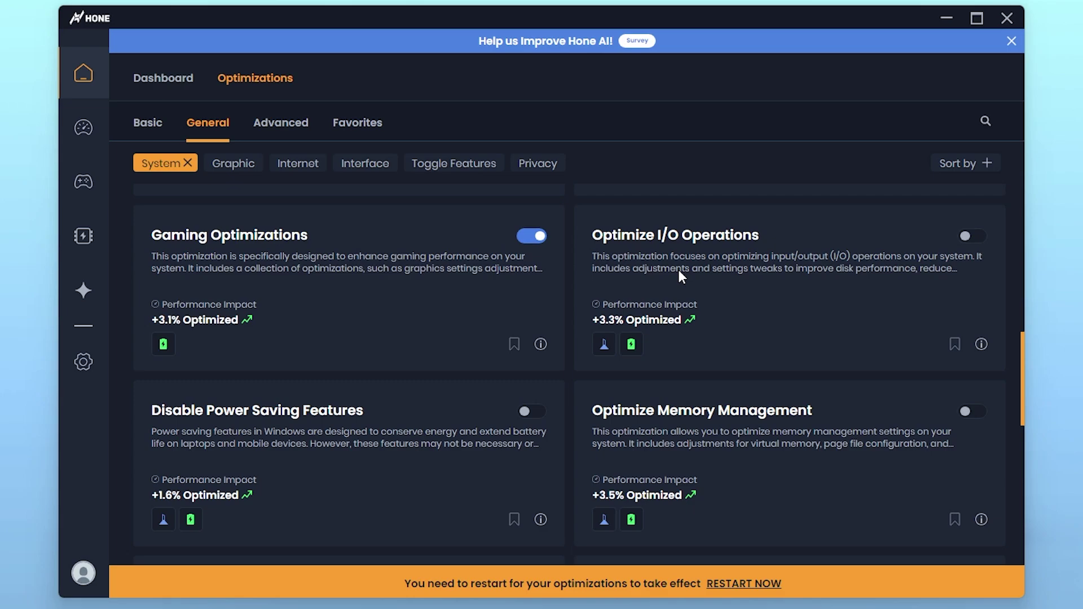
pyautogui.click(966, 237)
# Enable Disable Power Saving Features and Optimize Memory Management.
pyautogui.scroll(-3, 825, 259)
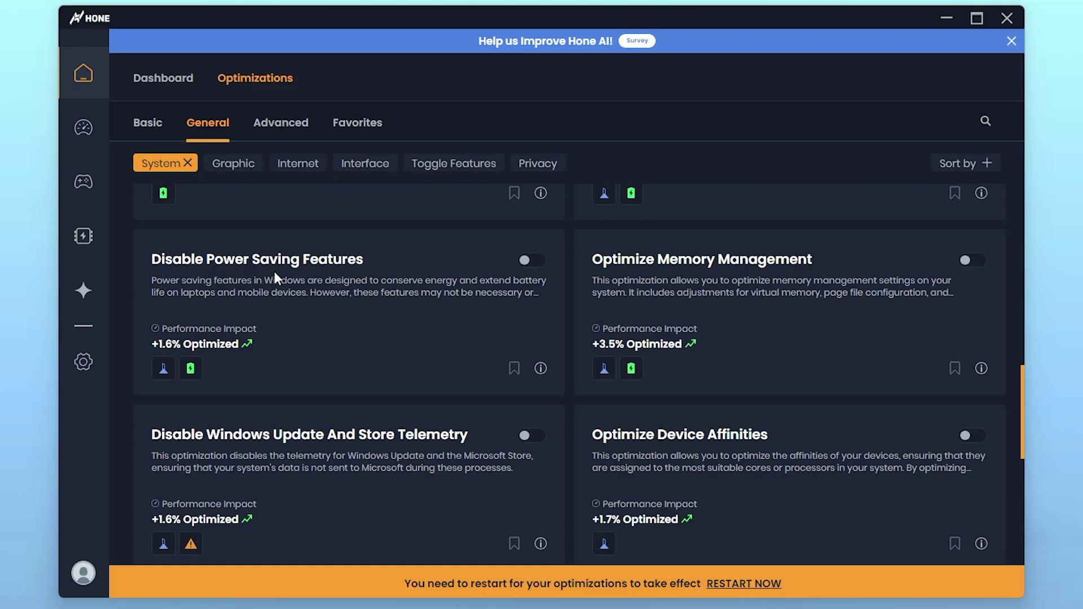
pyautogui.click(533, 263)
pyautogui.click(981, 273)
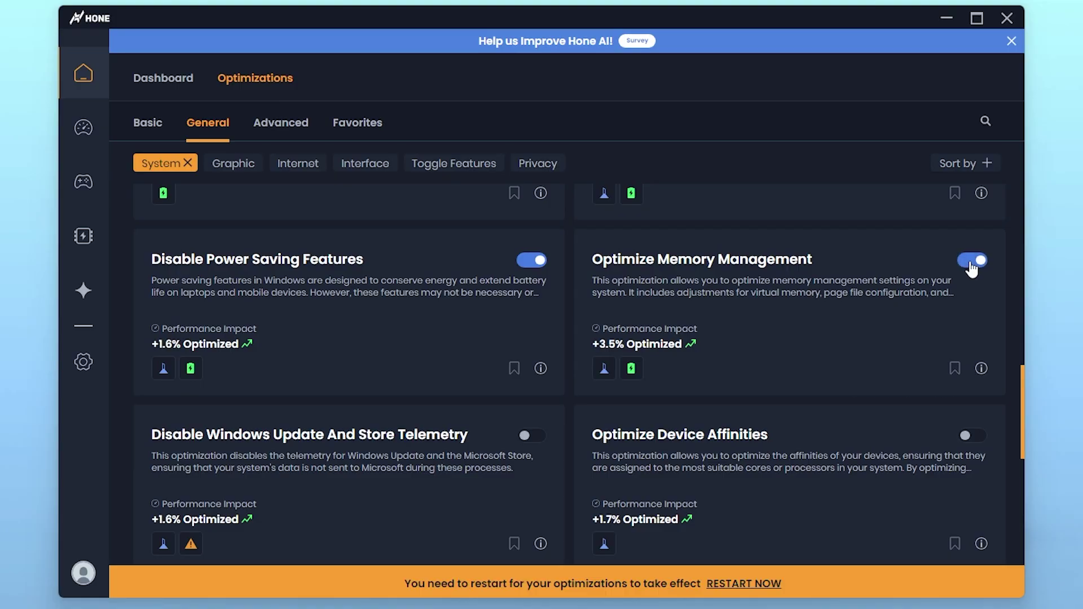
# Enable Disable Windows Update And Store Telemetry and Optimize Device Affinities.
pyautogui.scroll(-3, 902, 294)
pyautogui.scroll(3, 727, 299)
pyautogui.scroll(-2, 688, 324)
pyautogui.click(533, 285)
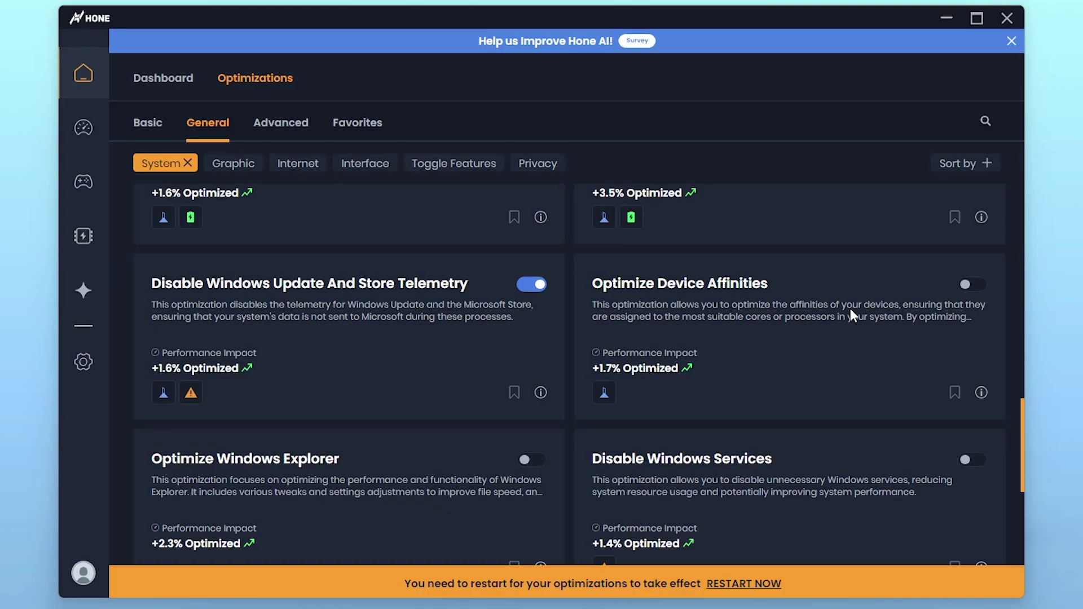
pyautogui.click(966, 284)
# Enable the remaining System optimizations, from Optimize Windows Explorer and Disable Windows Services down to Disable Xbox and Disable Windows Telemetry (DiagTrack).
pyautogui.scroll(-3, 967, 310)
pyautogui.click(965, 310)
pyautogui.scroll(-5, 906, 494)
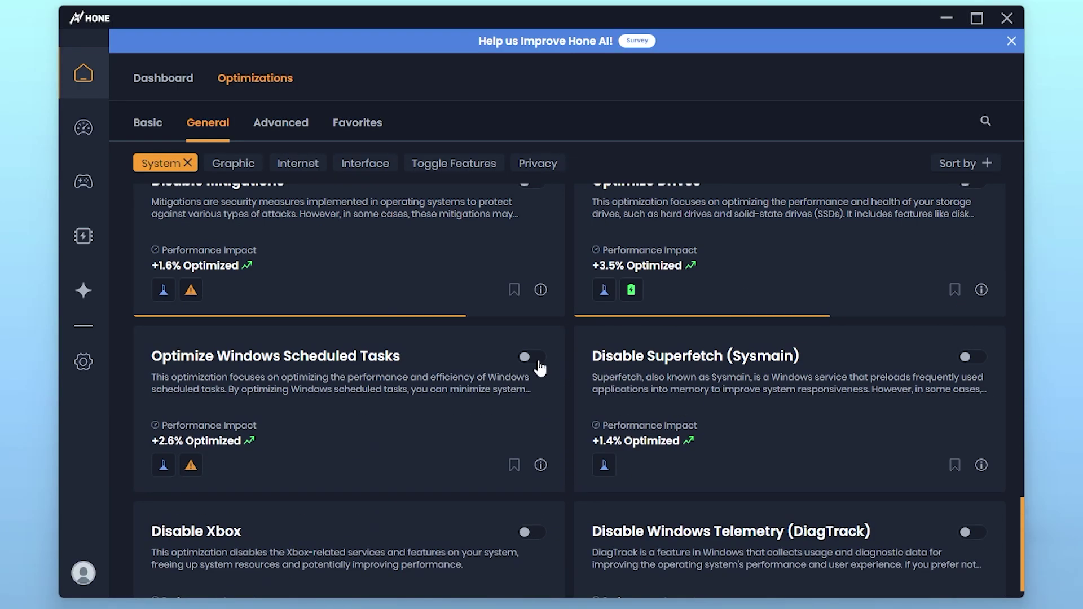
pyautogui.click(528, 357)
pyautogui.scroll(-2, 580, 525)
pyautogui.click(527, 447)
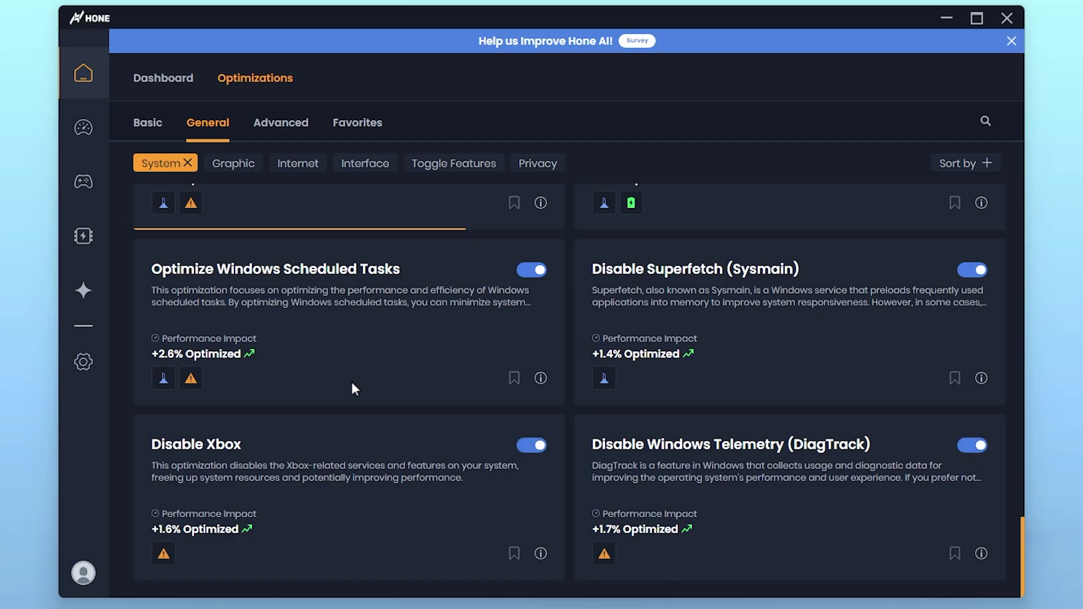
pyautogui.scroll(-4, 357, 482)
pyautogui.scroll(4, 399, 469)
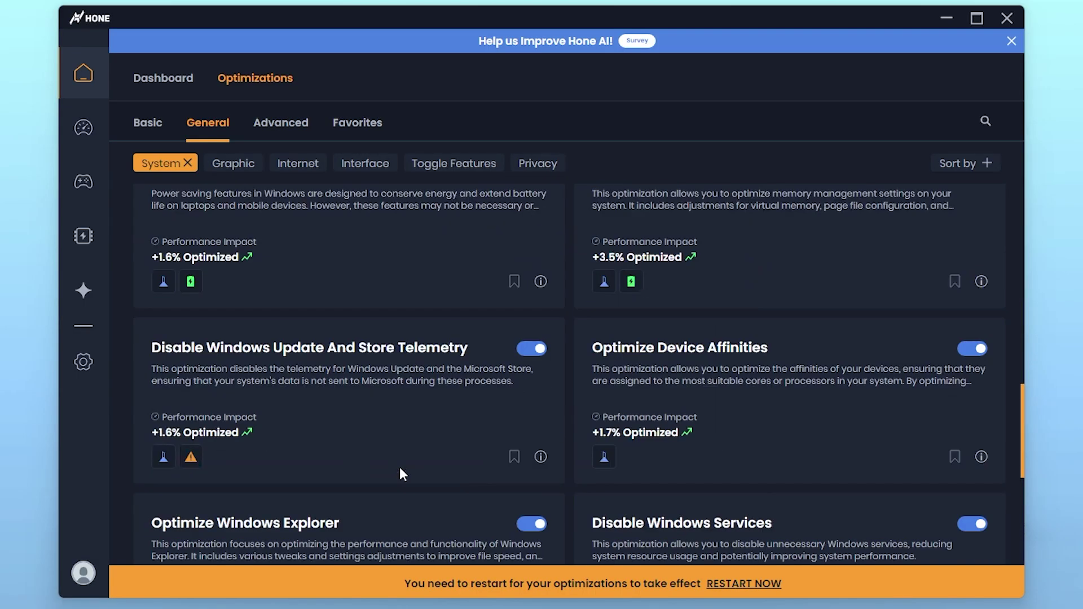
pyautogui.scroll(-3, 316, 366)
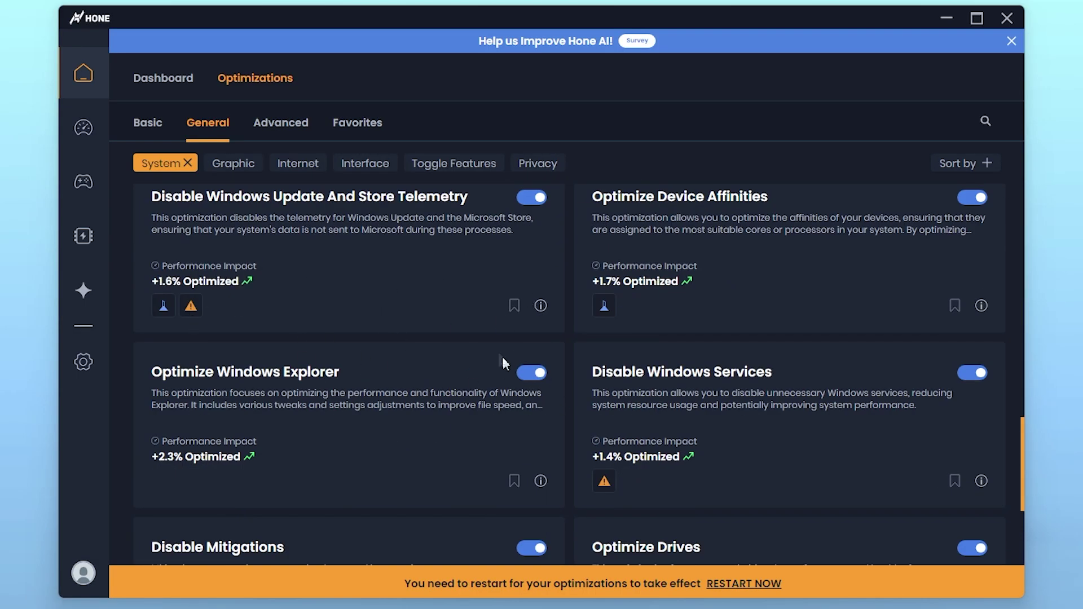
# In the Graphic category, enable Optimize NVIDIA Control Panel Settings and General NVIDIA Optimizations, and check the remaining entries.
pyautogui.click(233, 163)
pyautogui.scroll(5, 258, 319)
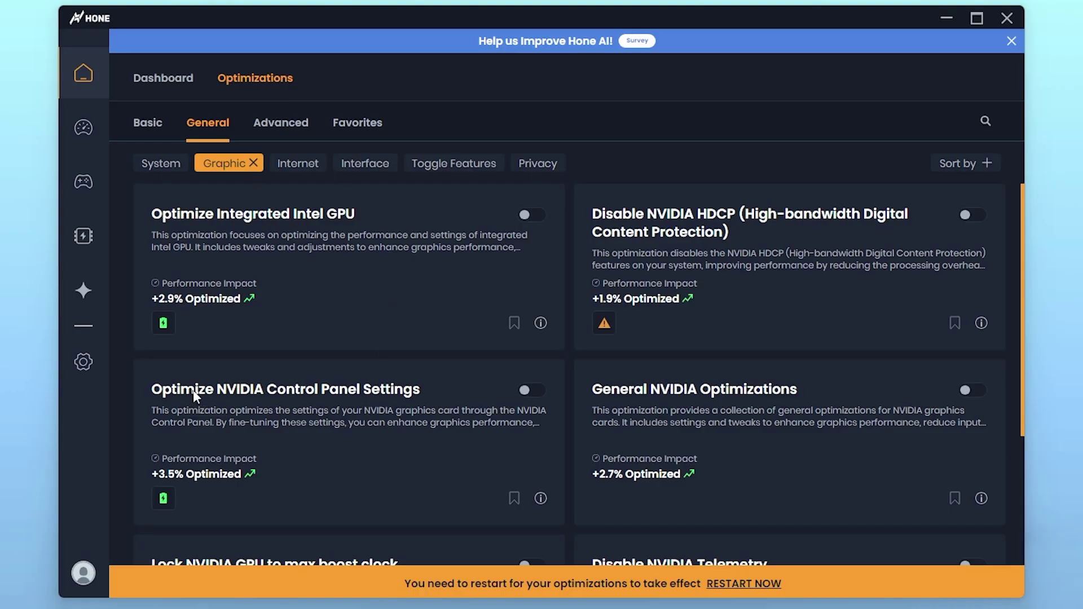
pyautogui.click(529, 390)
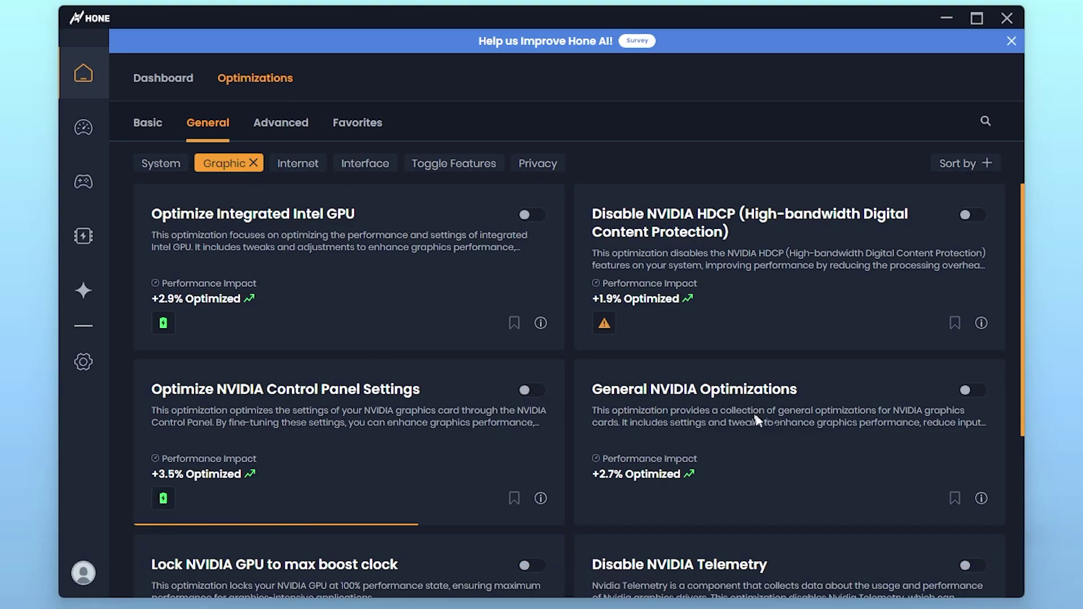
pyautogui.click(967, 391)
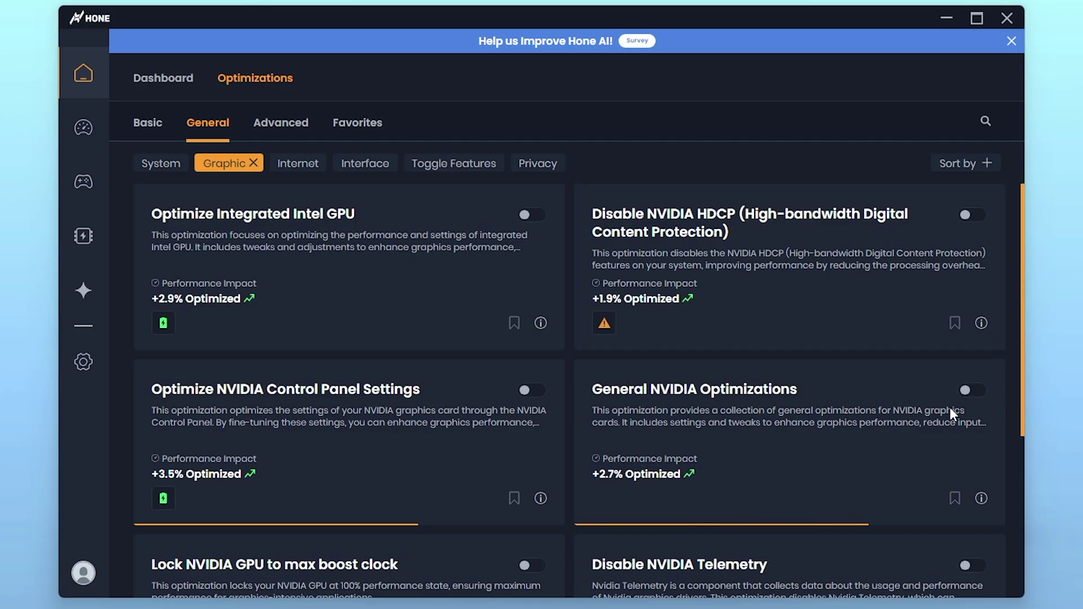
pyautogui.scroll(-1, 412, 390)
pyautogui.scroll(-3, 412, 392)
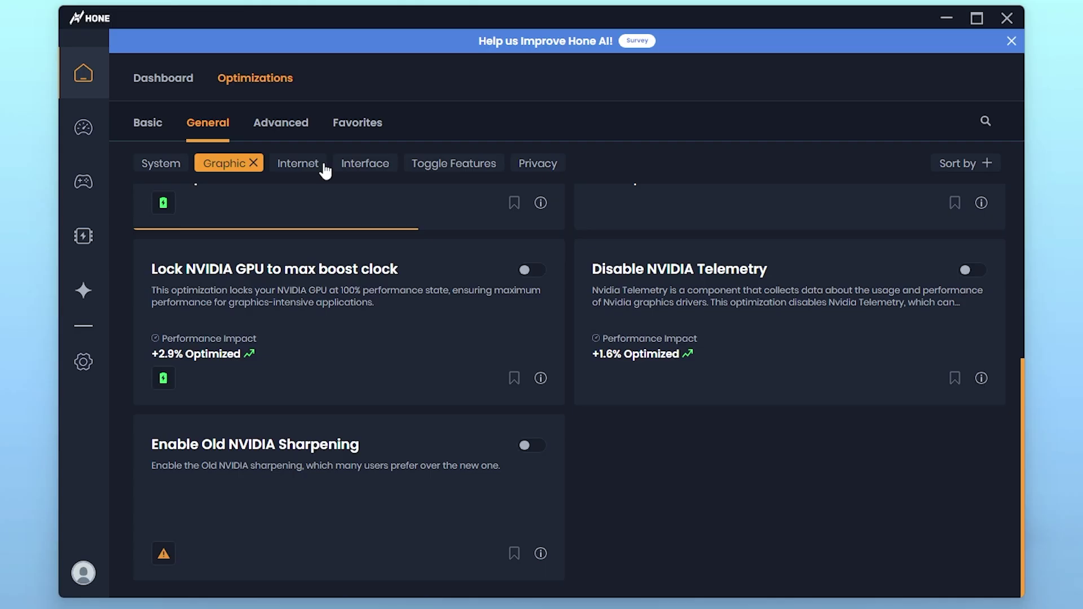
# In the Internet category, enable Remove Network Bandwidth Limits, Optimize Network Congestion Provider and Optimize Netsh Network Settings.
pyautogui.click(308, 172)
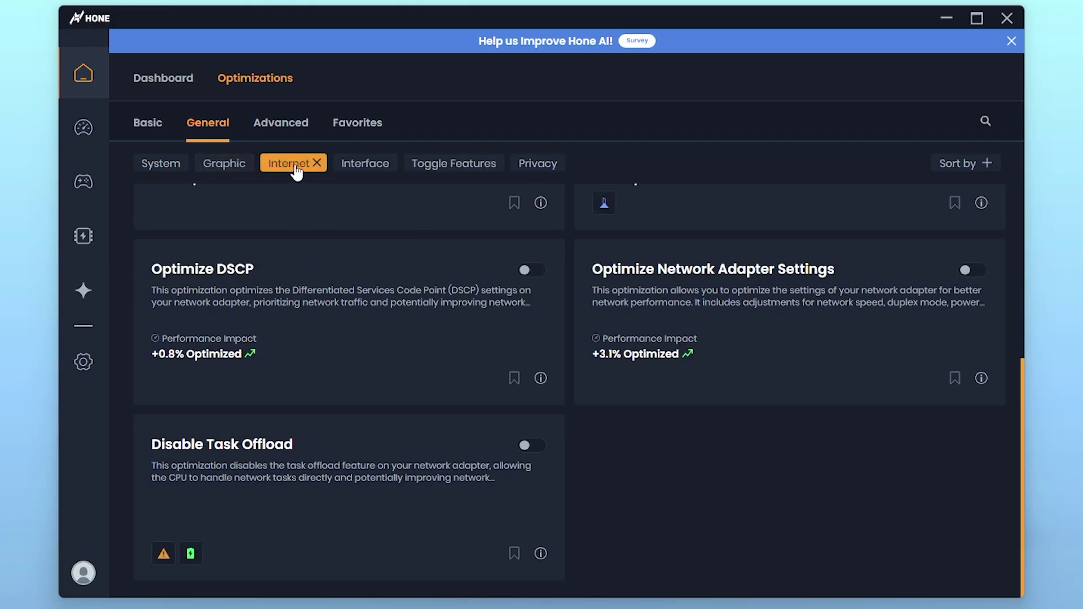
pyautogui.scroll(4, 395, 404)
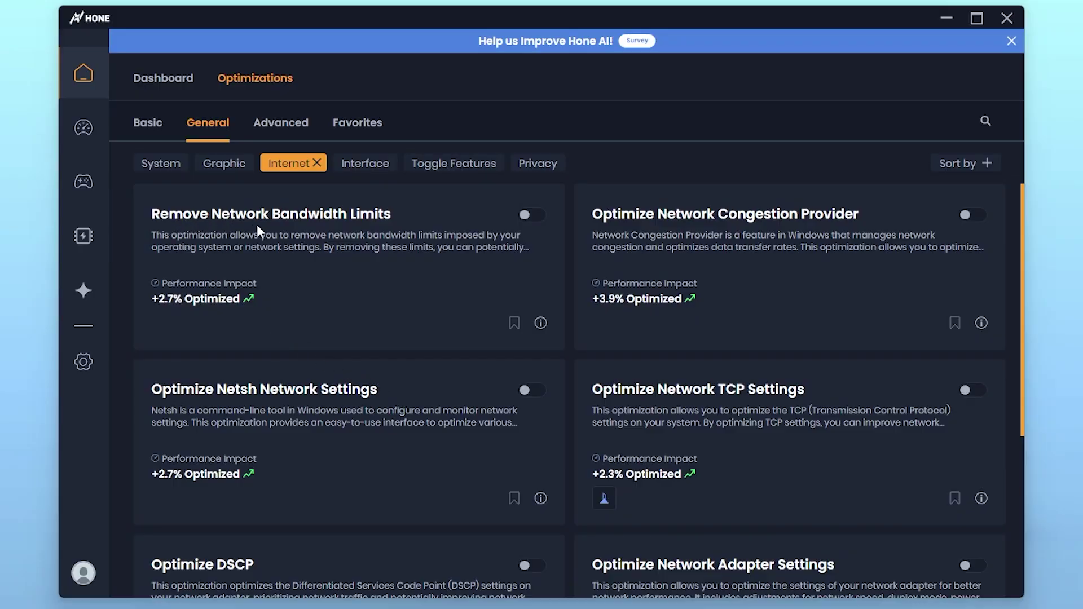
pyautogui.click(528, 220)
pyautogui.click(969, 215)
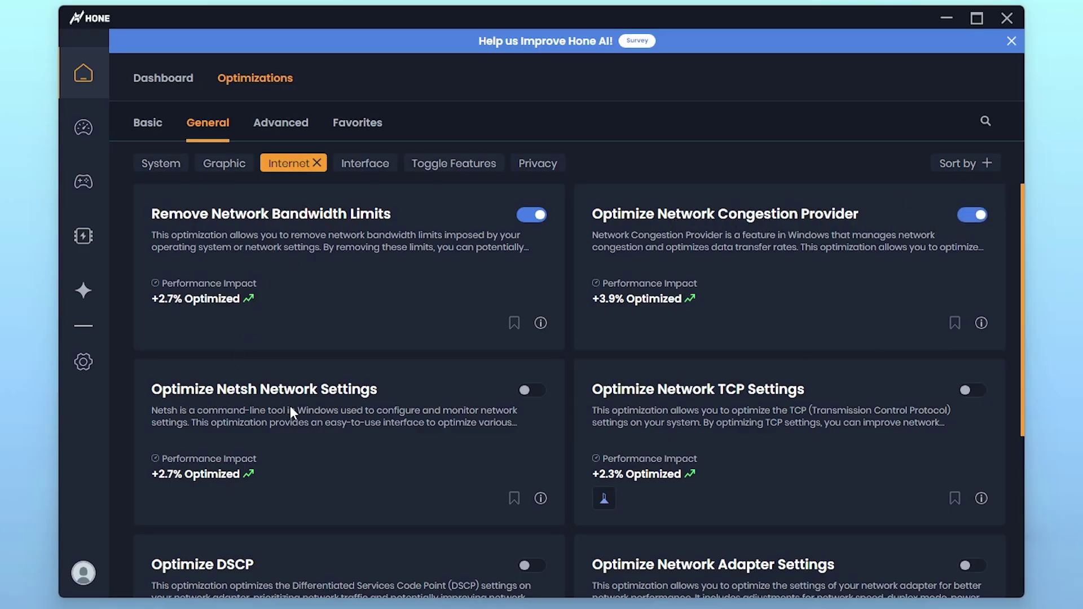
pyautogui.click(538, 393)
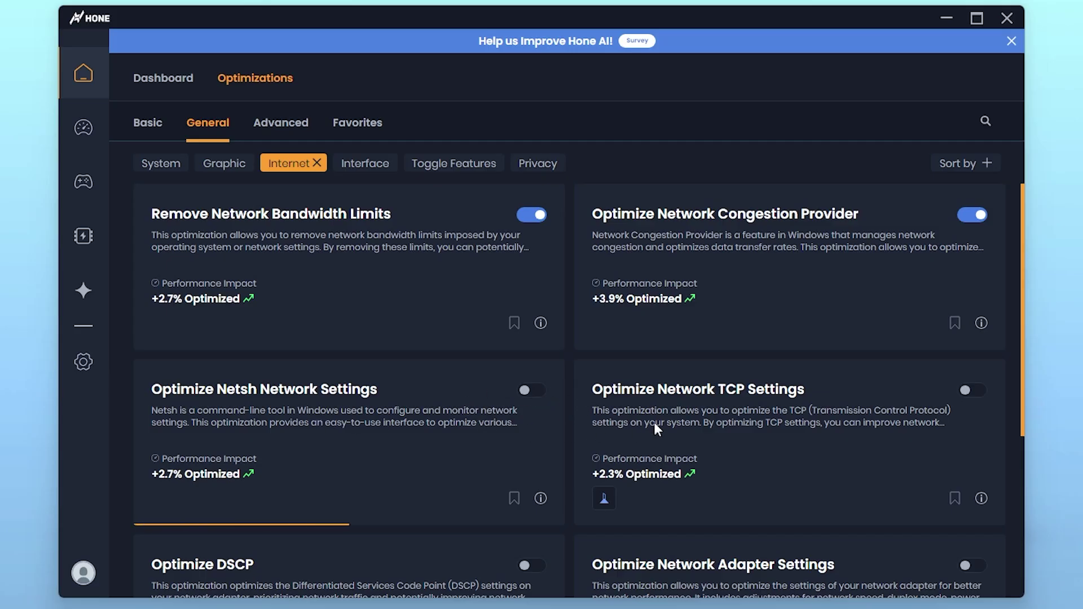
# Enable Optimize Network Adapter Settings in the Internet category and the recommended Optimize Mouse entry on the dashboard.
pyautogui.scroll(-5, 682, 415)
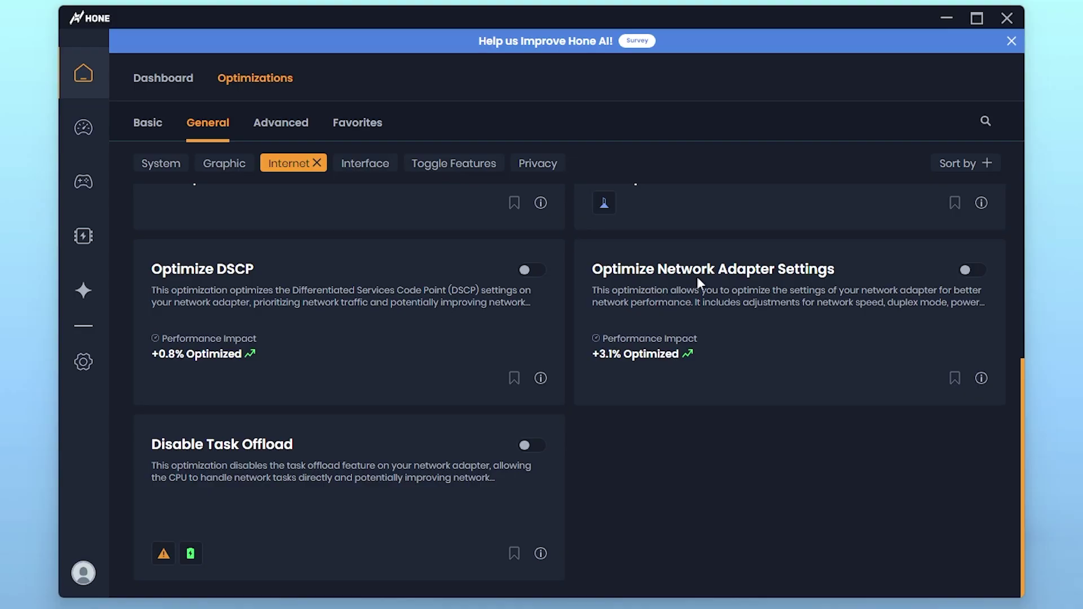
pyautogui.click(970, 272)
pyautogui.click(157, 79)
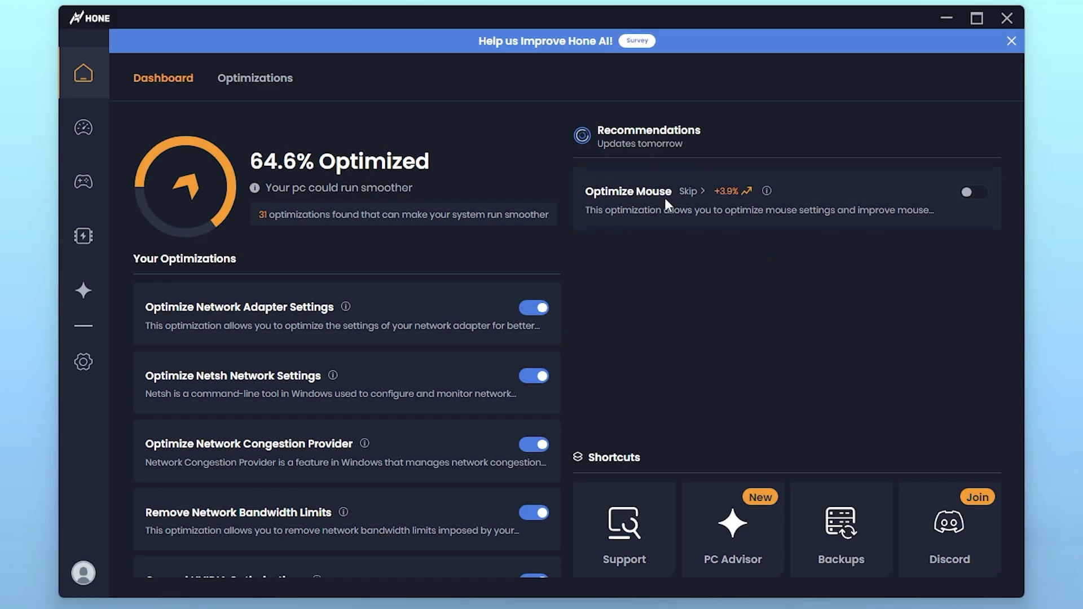
pyautogui.click(969, 192)
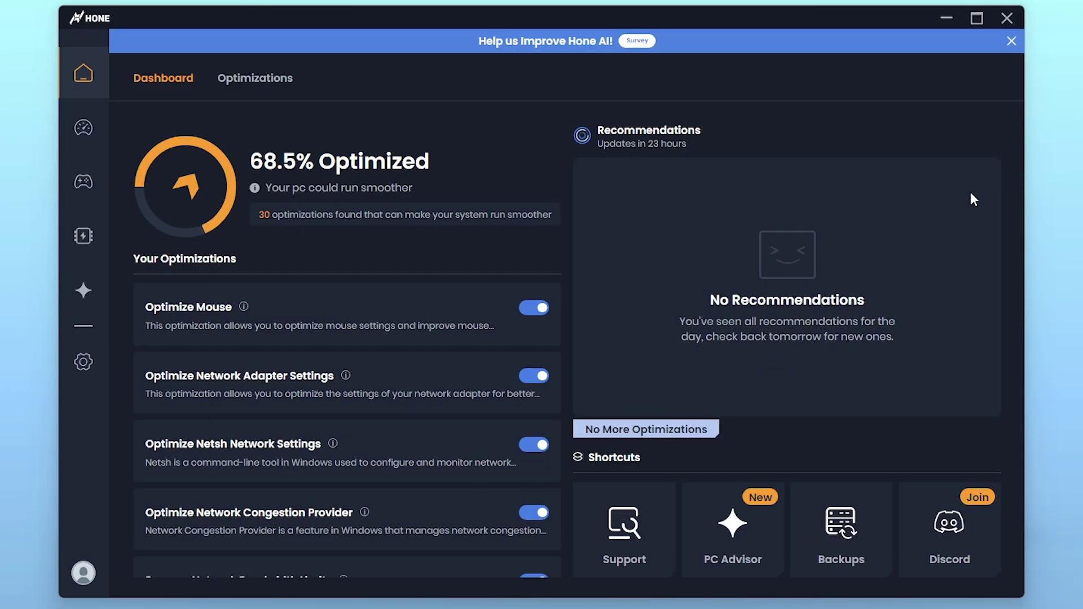
# Run the Junk Cleaner from the Boost-Up page, skipping the advanced cleanup, and finish boosting.
pyautogui.click(94, 132)
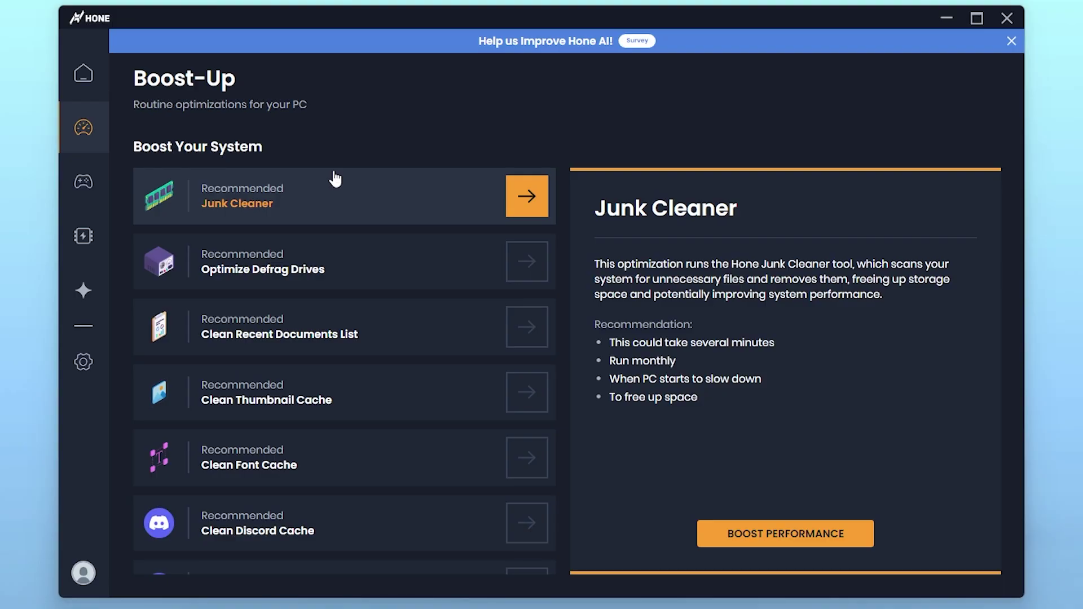
pyautogui.scroll(-5, 391, 290)
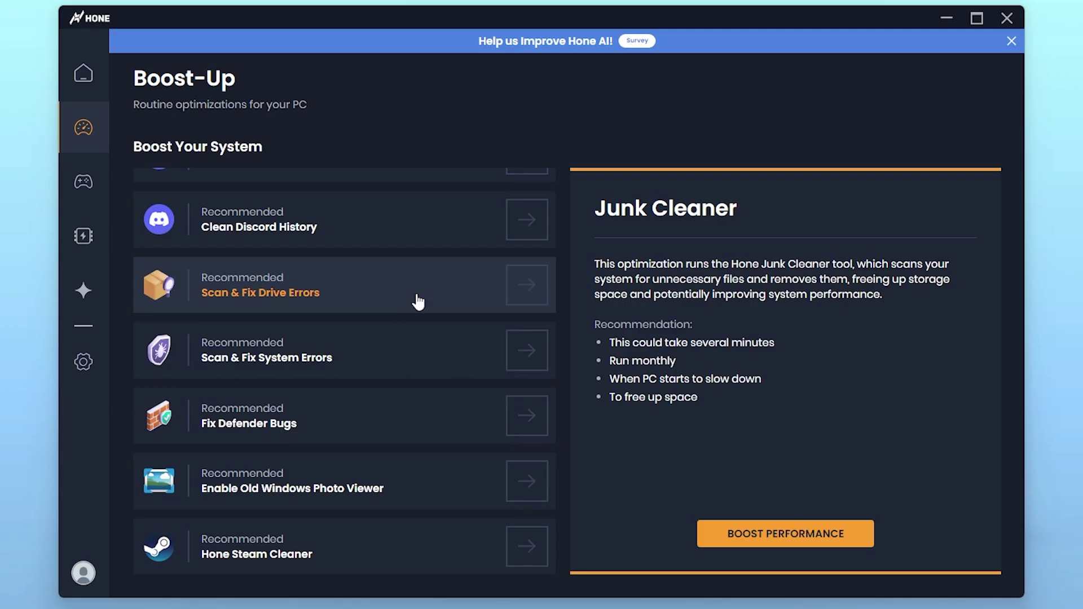
pyautogui.click(788, 543)
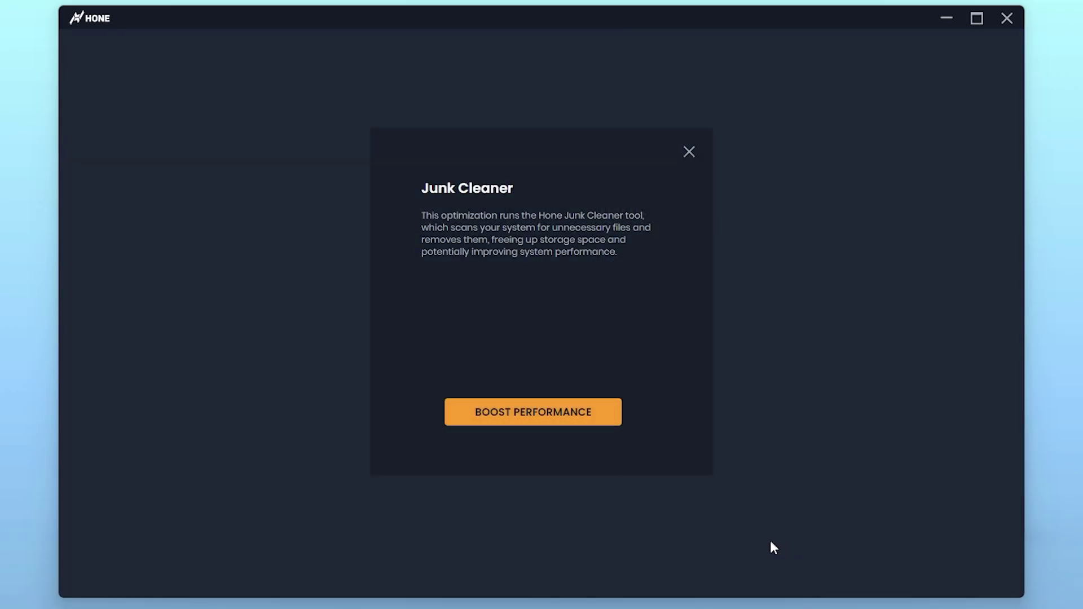
pyautogui.click(514, 418)
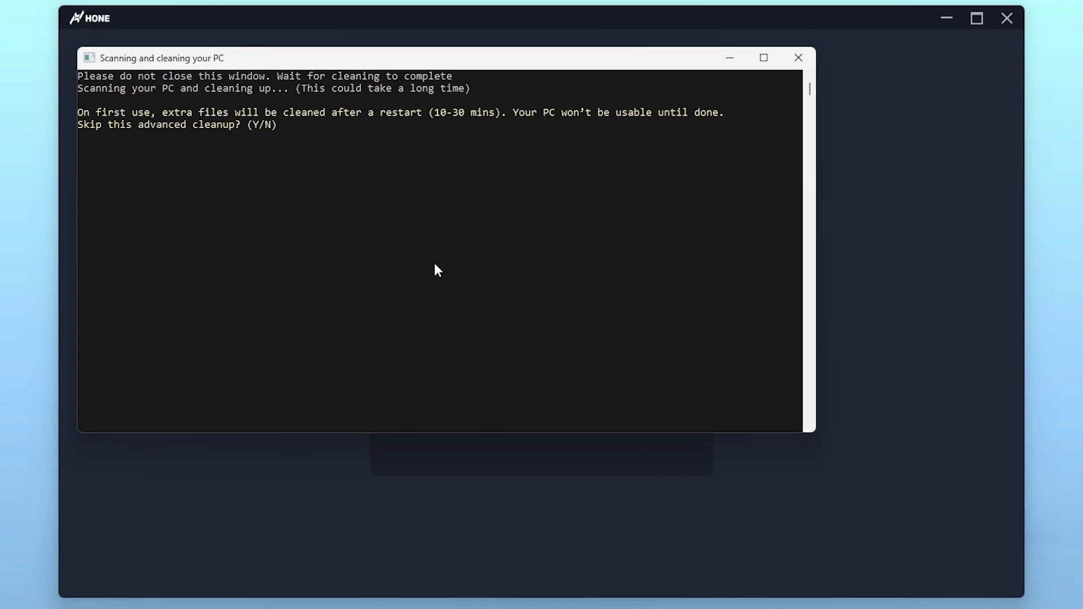
pyautogui.press('y')
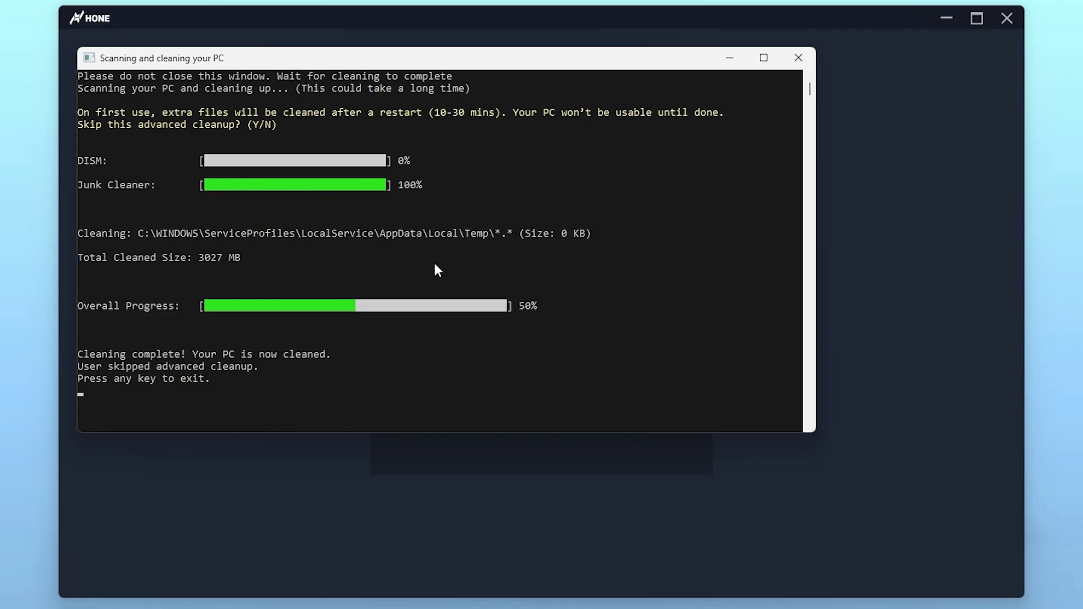
pyautogui.press('Return')
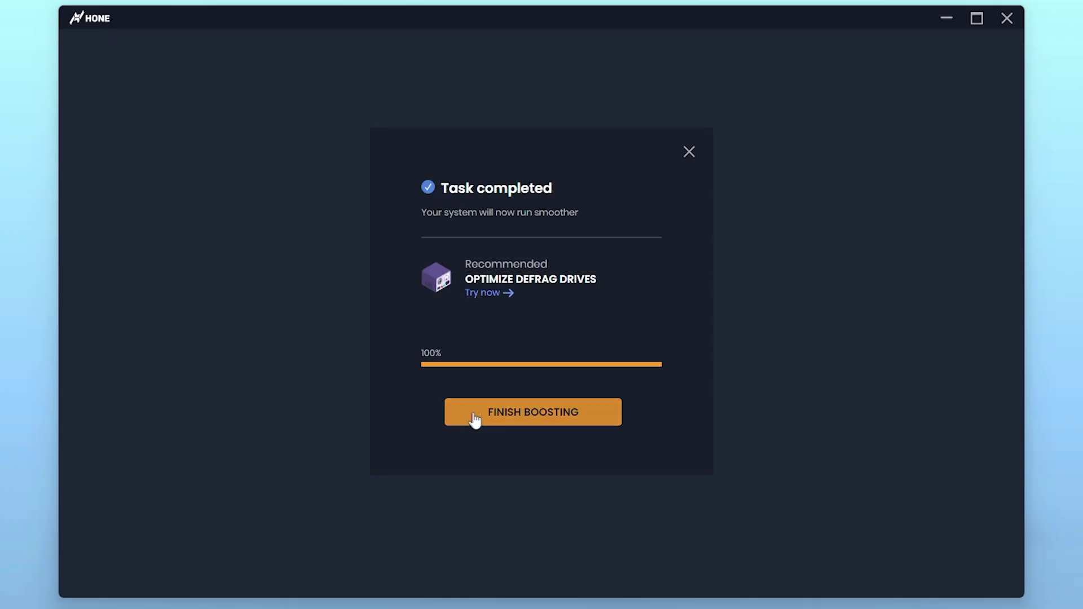
pyautogui.click(509, 415)
# Activate the Best Performance optimization preset for Fortnite in the game library.
pyautogui.click(82, 182)
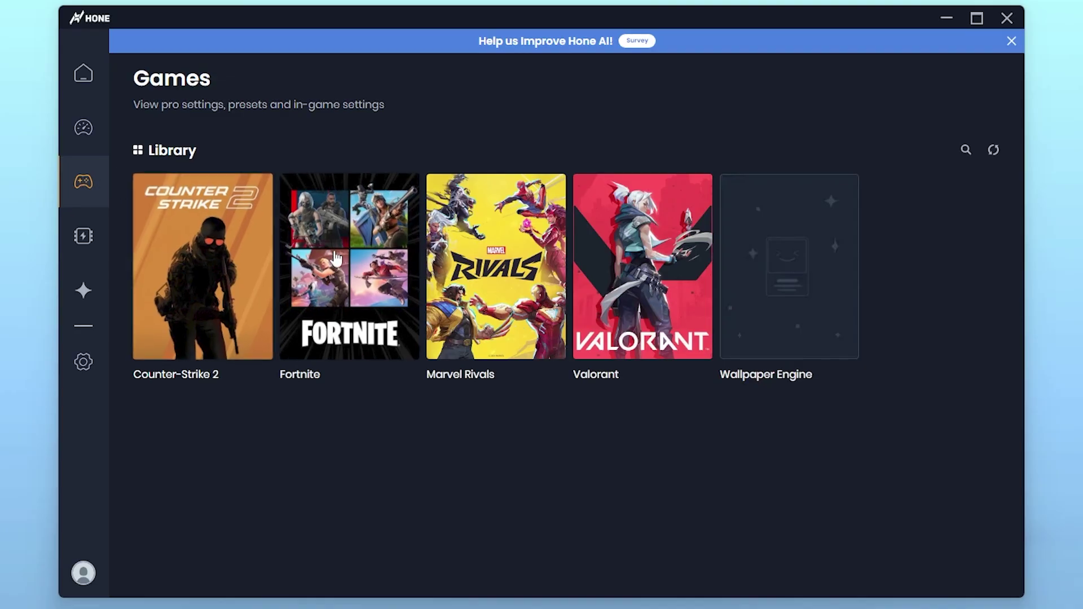
pyautogui.click(349, 240)
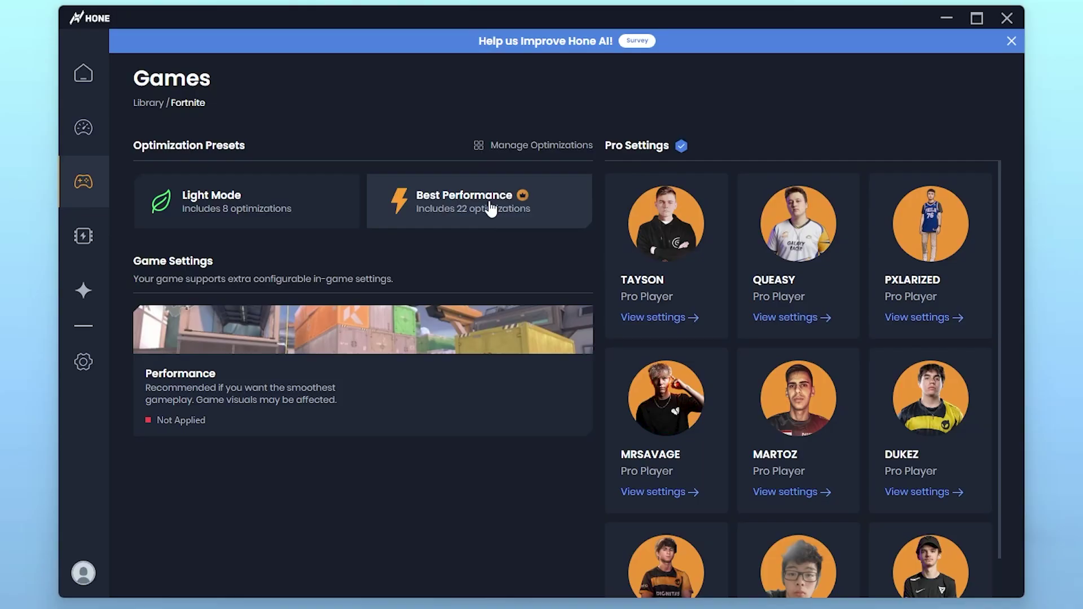
pyautogui.click(443, 209)
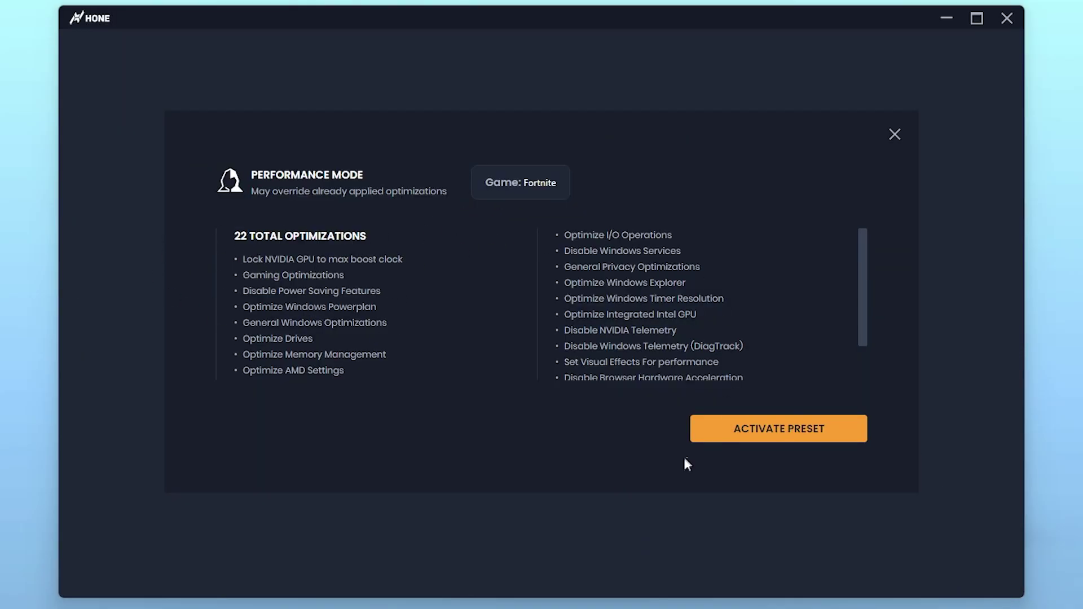
pyautogui.click(770, 438)
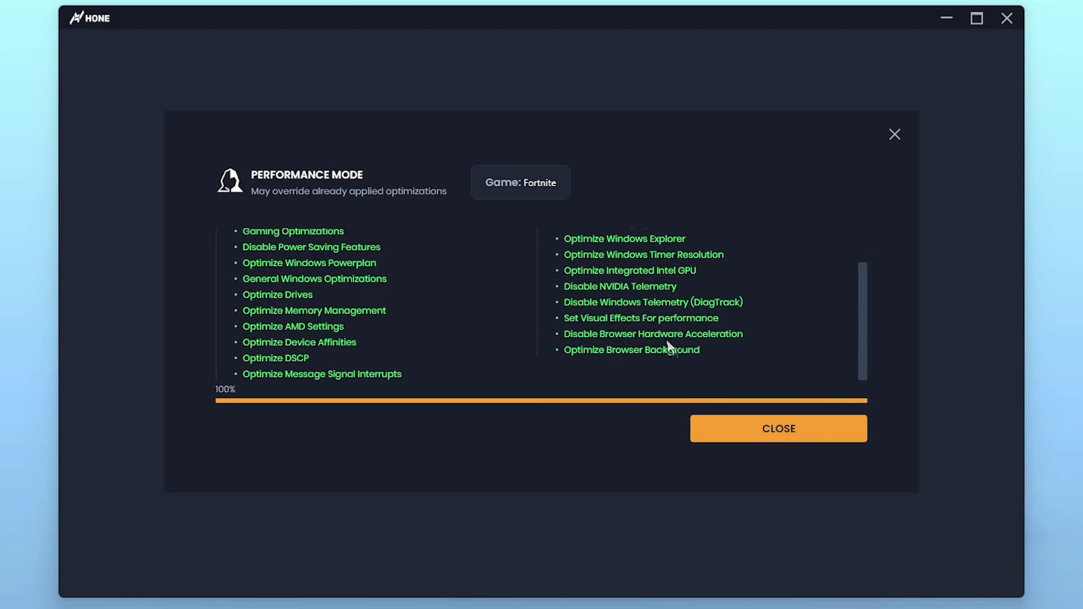
pyautogui.click(774, 432)
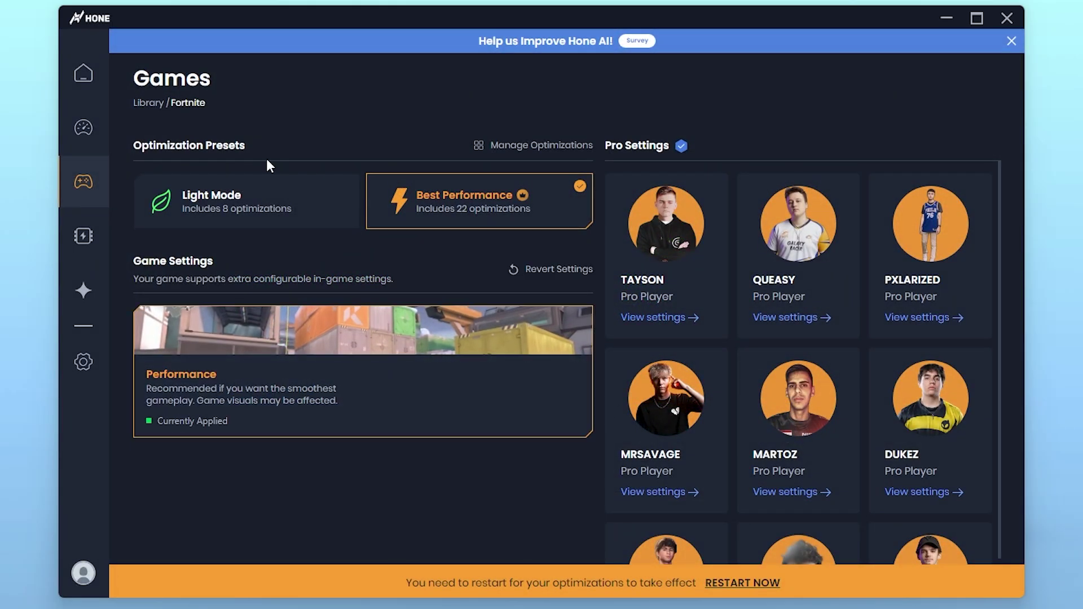
# Acknowledge the BIOS settings warning for future visits, and review the Game Boost option and the other general BIOS optimizations.
pyautogui.click(90, 236)
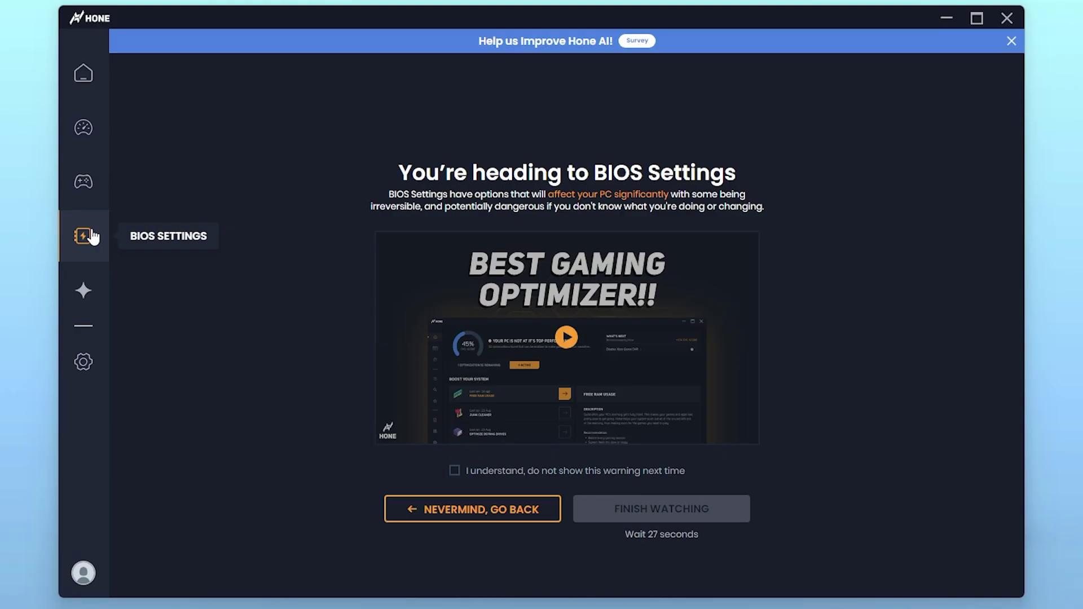
pyautogui.click(454, 473)
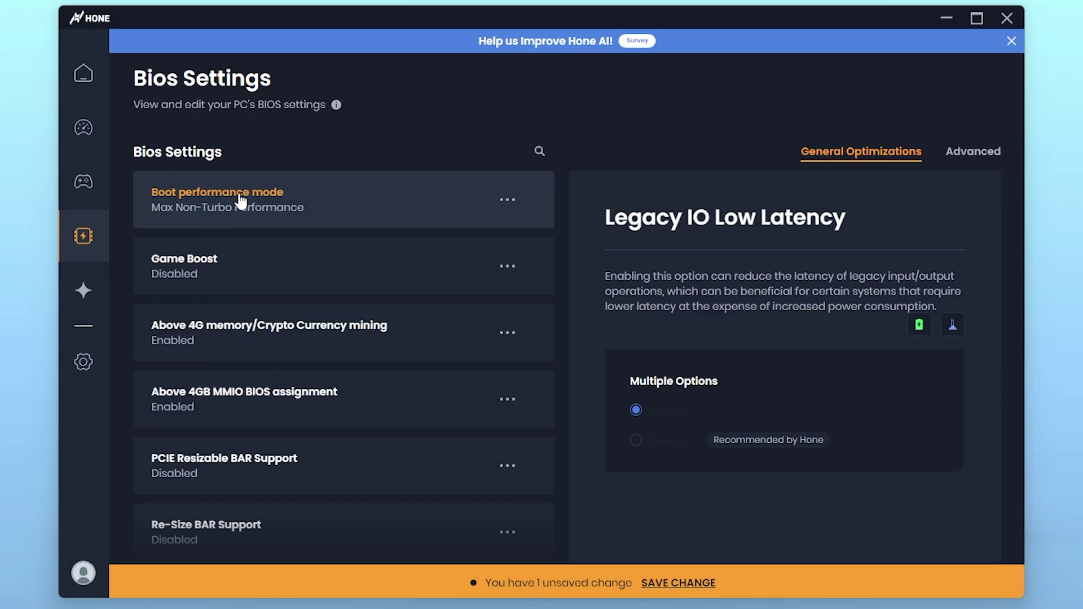
pyautogui.click(235, 258)
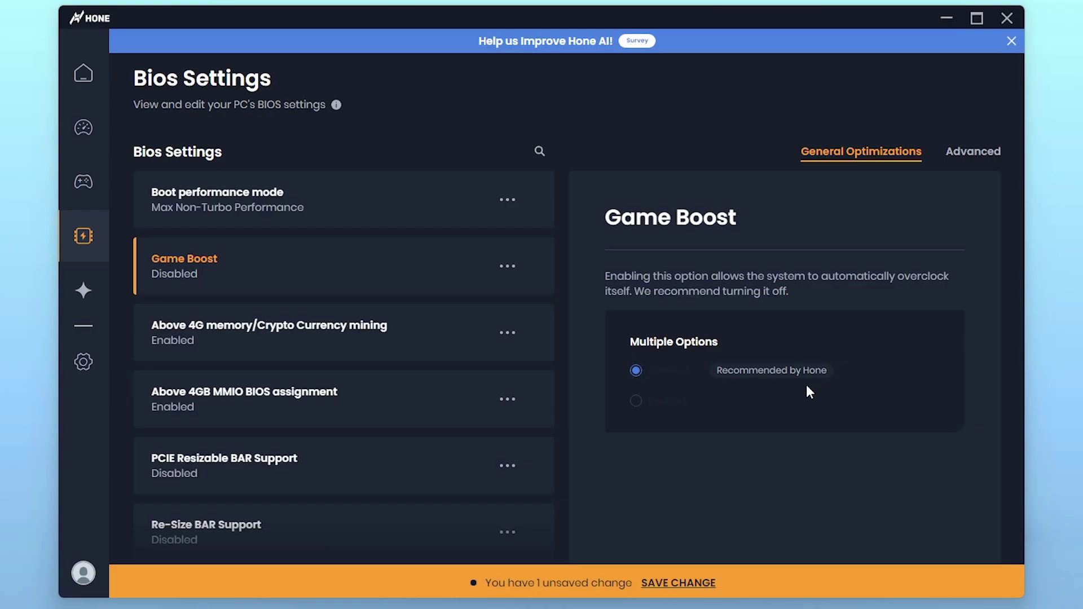
pyautogui.scroll(-10, 310, 383)
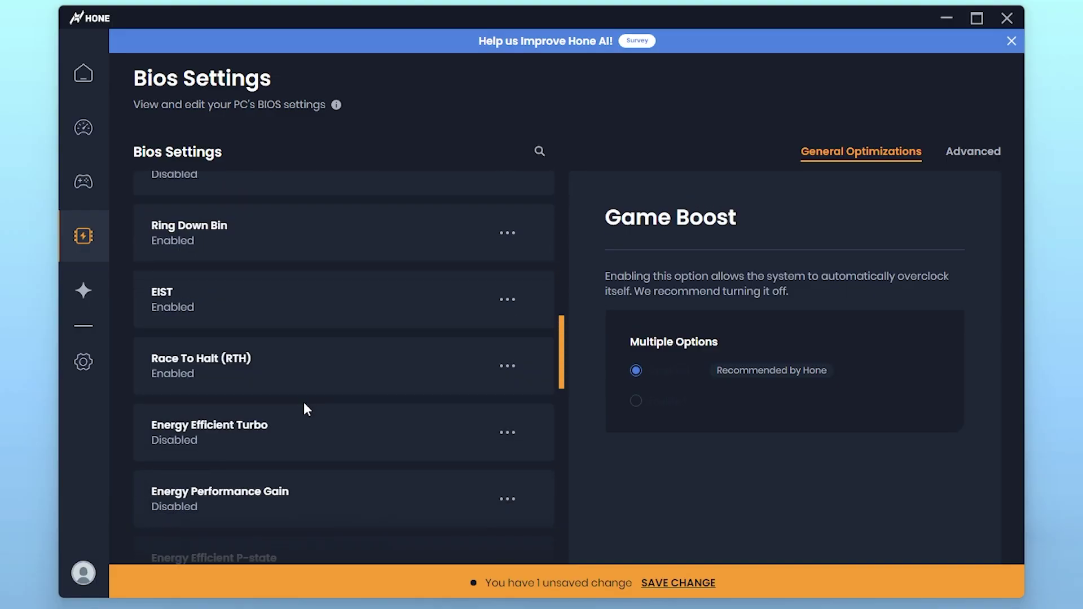
pyautogui.scroll(-10, 279, 417)
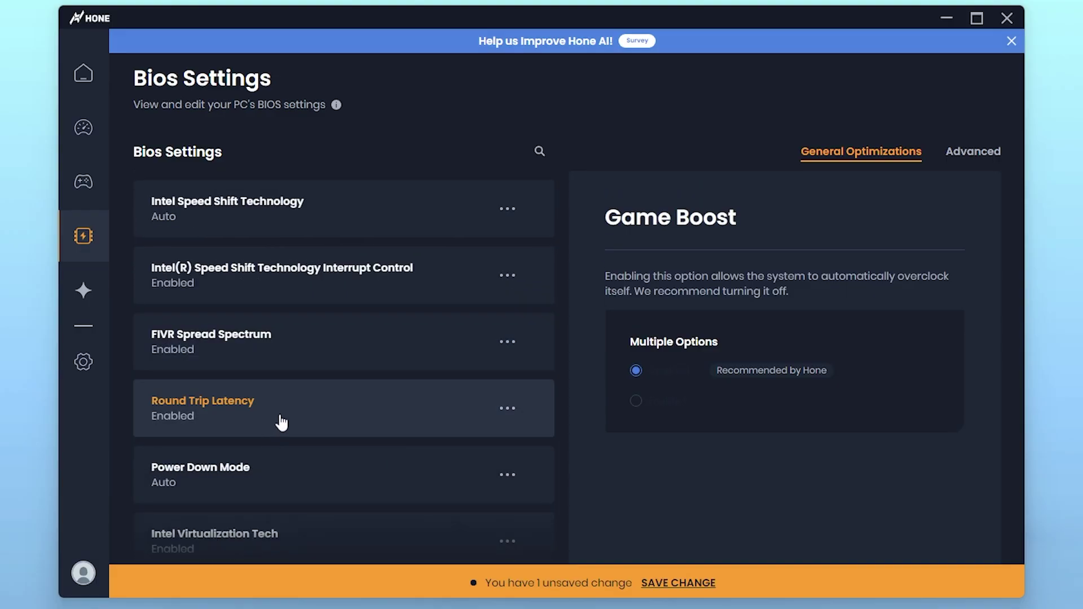